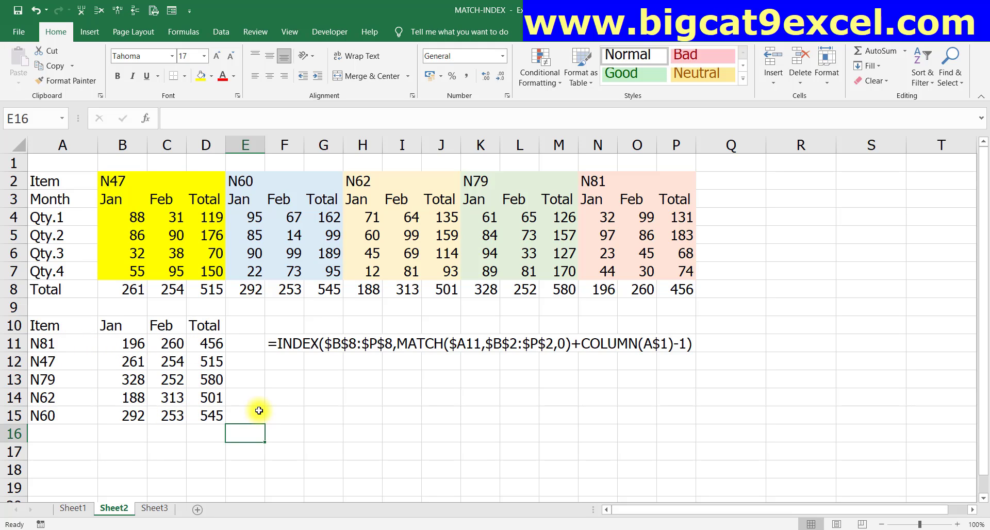
Clear the Feb and Total results in C11:D15 of the lower summary table.
click(129, 343)
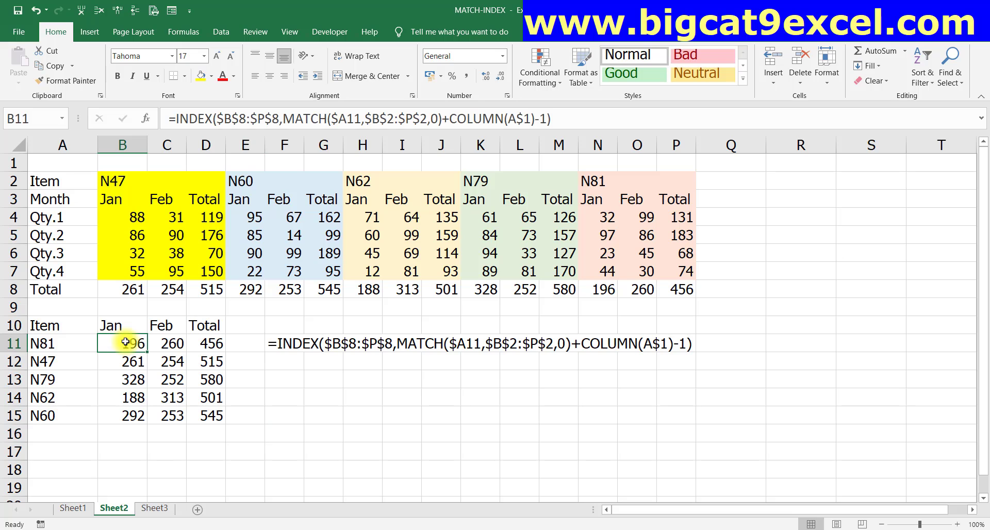
click(284, 340)
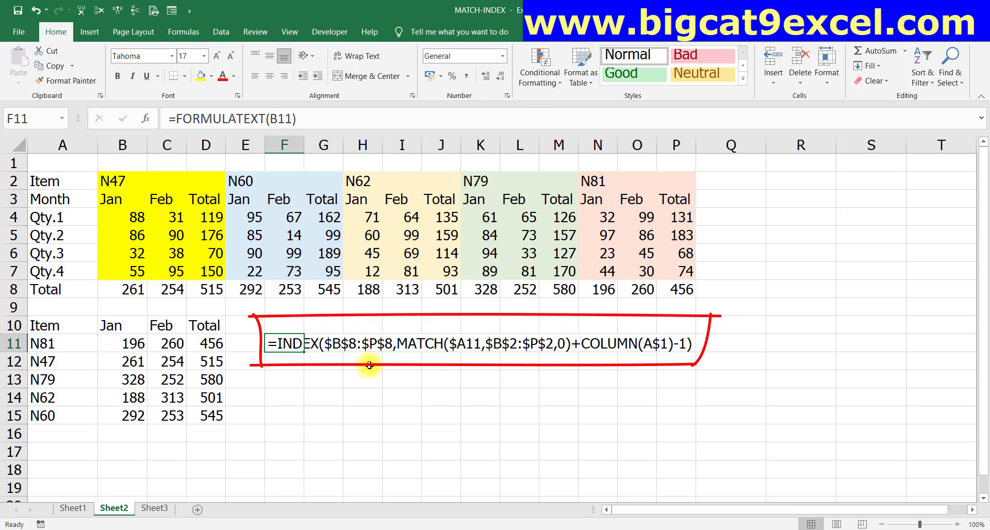
key(Left)
key(Left)
key(Left)
key(shift+Right)
key(shift+Down)
key(shift+Down)
key(shift+Down)
key(shift+Down)
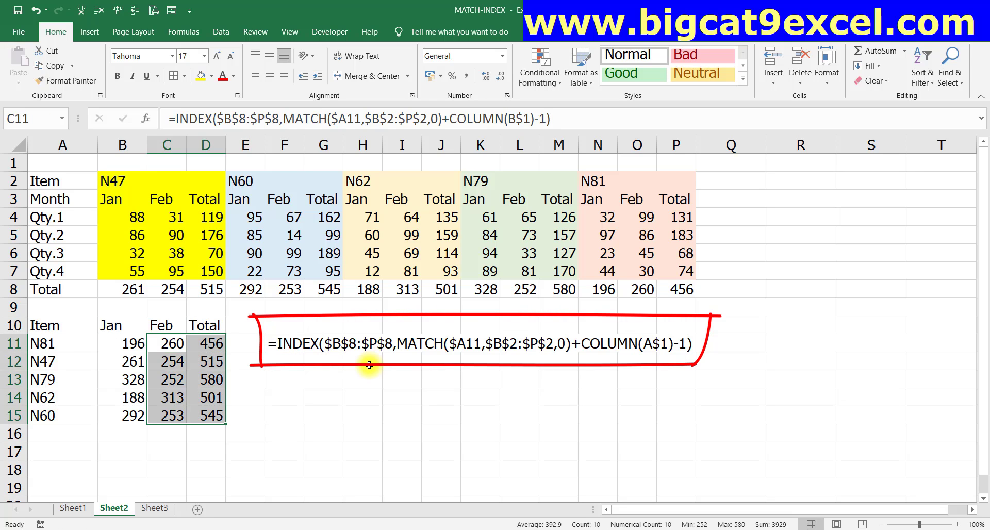
key(Delete)
Clear the Jan results in B12:B15, keeping only the formula in B11.
key(Left)
key(Down)
key(shift+Down)
key(shift+Down)
key(shift+Down)
key(Delete)
key(Up)
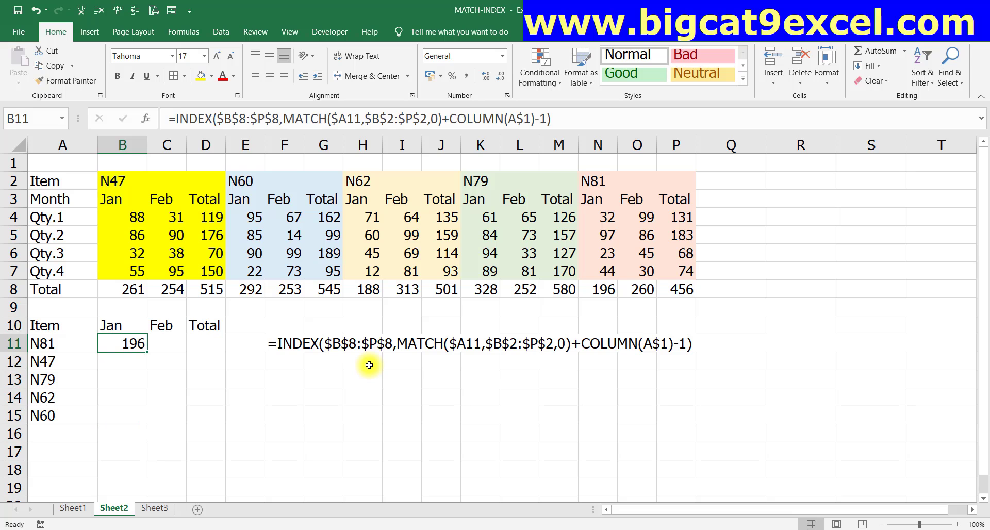
Copy the B11 formula across the N81 row through D11.
key(ctrl+c)
key(shift+Up)
key(shift+Right)
key(shift+Right)
key(shift+Down)
key(ctrl+v)
Copy the formulas in B11:D11 down to the remaining items in rows 12 to 15.
key(ctrl+c)
key(Down)
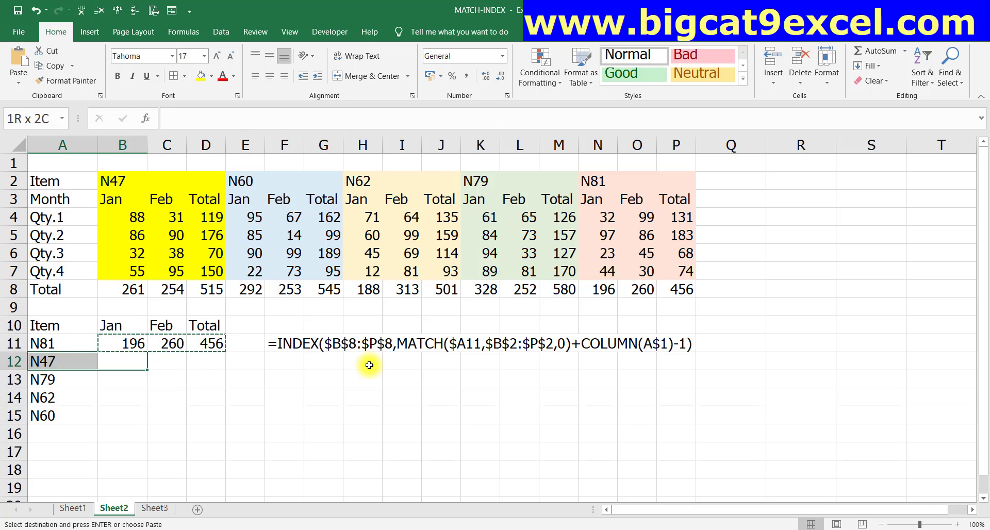
key(shift+Down)
key(shift+Down)
key(shift+Down)
key(Return)
key(Down)
key(Down)
key(Down)
key(Down)
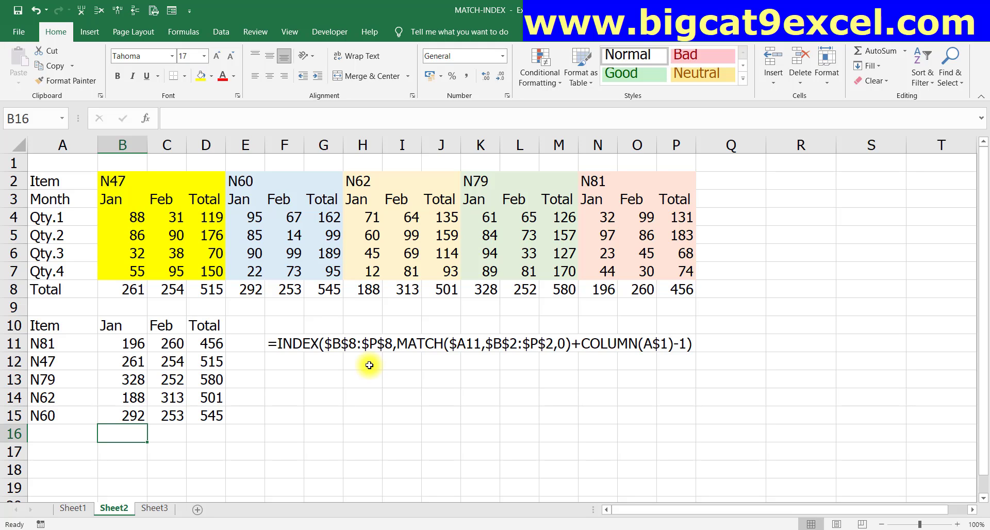
Delete the contents of the Total row in A8:P8 of the upper table.
key(Up)
key(Up)
key(Up)
key(Up)
key(Up)
key(Up)
key(Up)
key(Up)
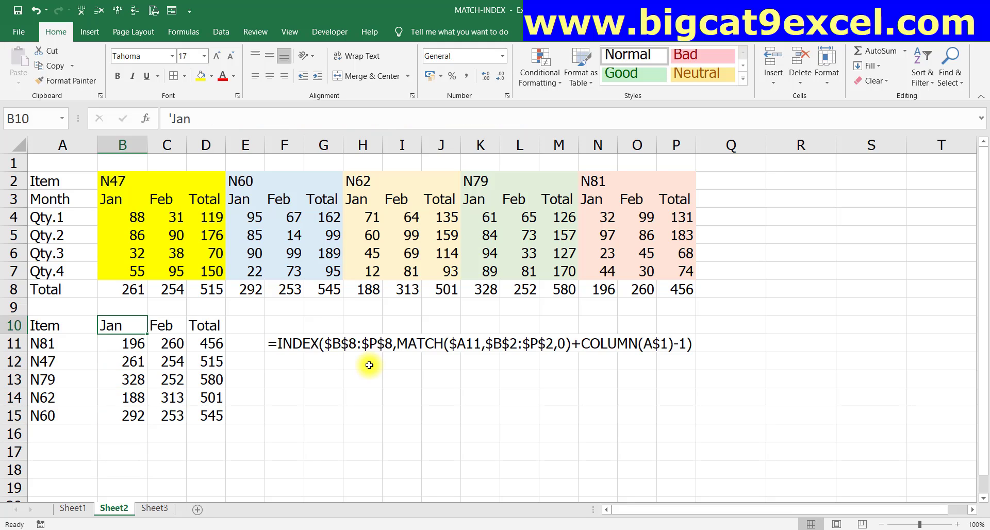
key(Left)
key(ctrl+shift+Right)
key(Delete)
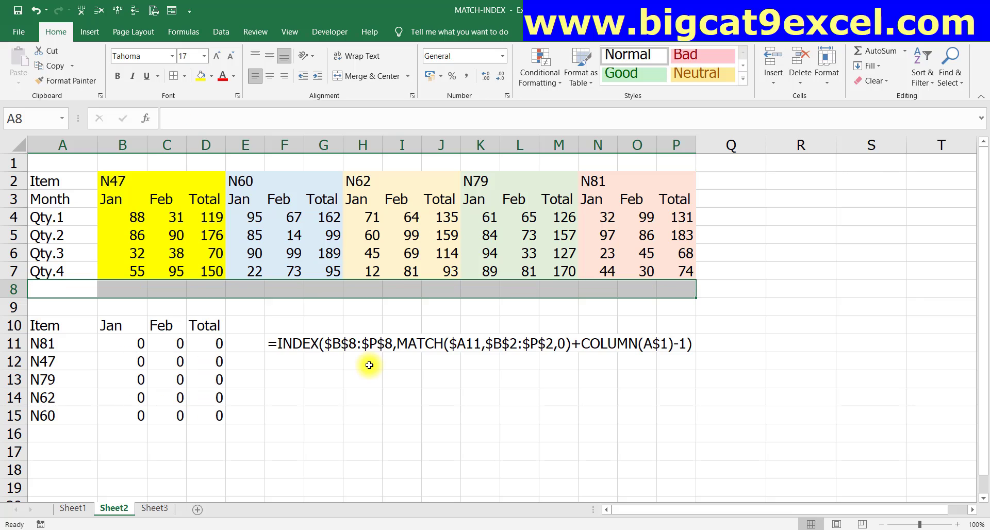
Clear all the lookup formulas in B11:D15 of the summary table.
key(Down)
key(Down)
key(Down)
key(Right)
key(End)
key(shift+Right)
key(ctrl+shift+Down)
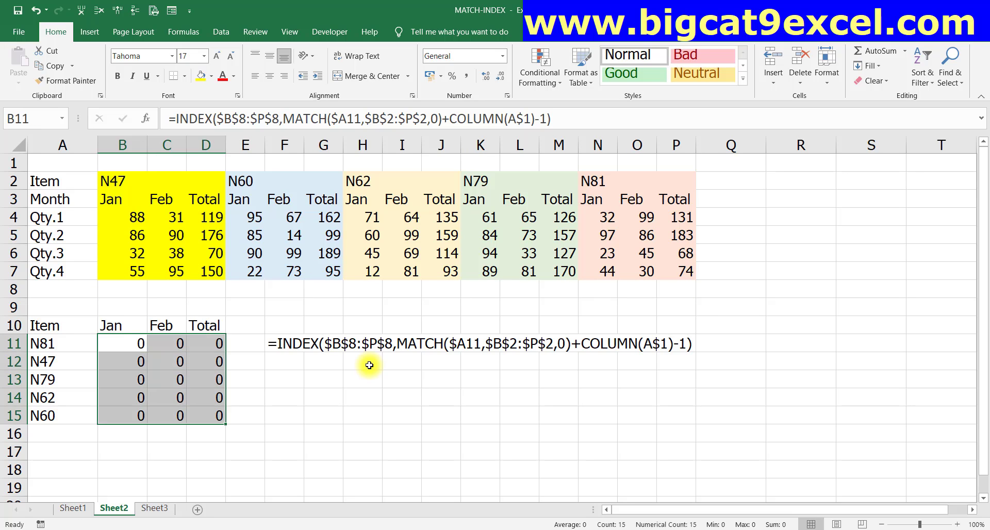
key(Delete)
Delete the FORMULATEXT formula in F11.
key(Right)
key(Right)
key(Right)
key(Right)
key(Delete)
key(Left)
key(Left)
key(Left)
key(Left)
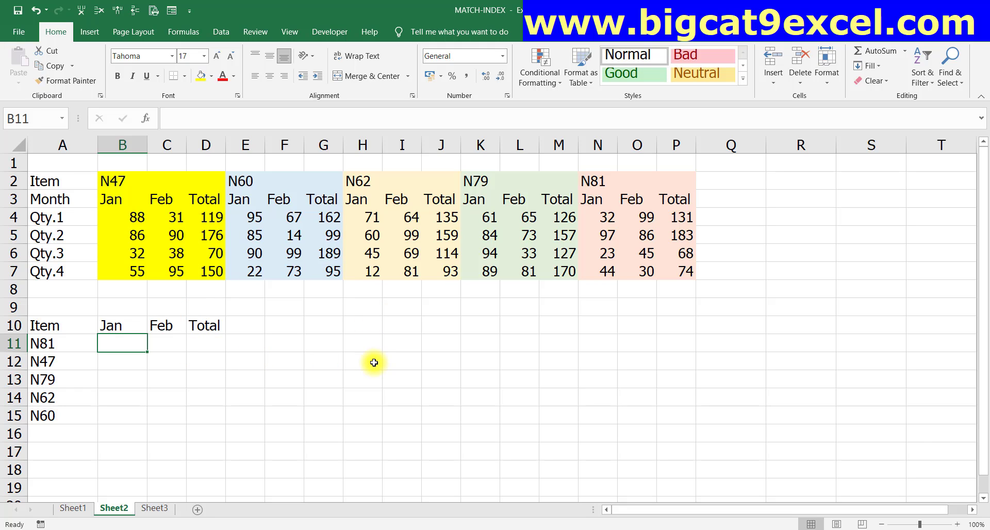
Enter the syntax note =INDEX(Range,Row,Column) as text in F12.
key(Right)
key(Right)
key(Right)
key(Right)
key(Down)
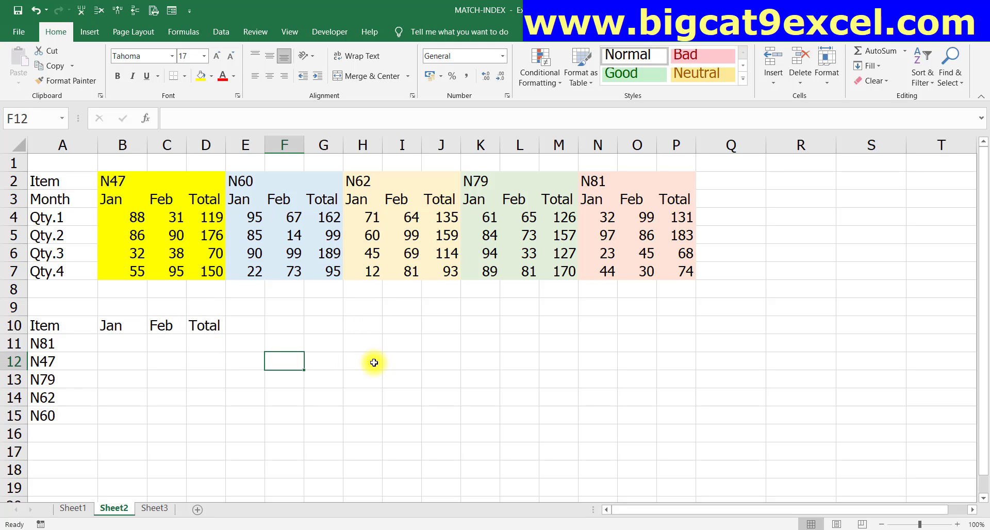
text(=)
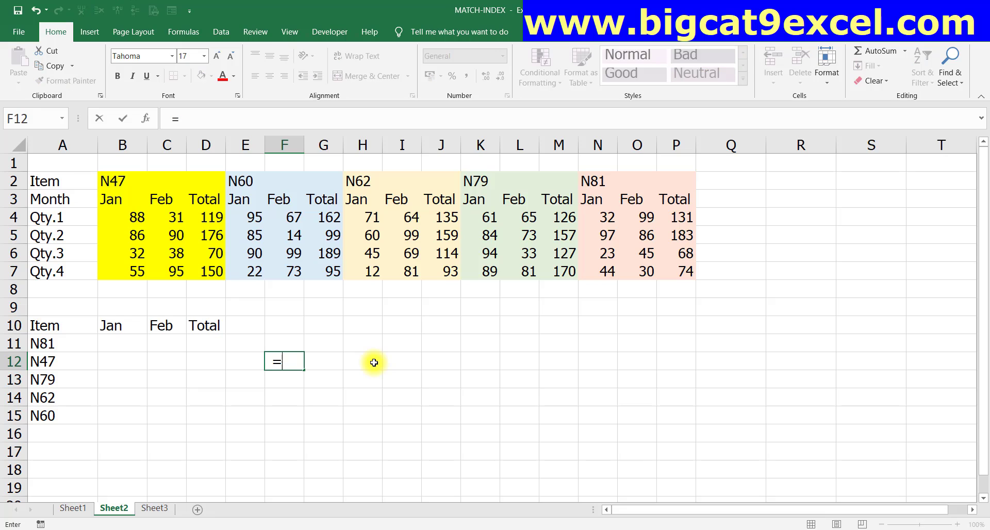
text(INDEX)
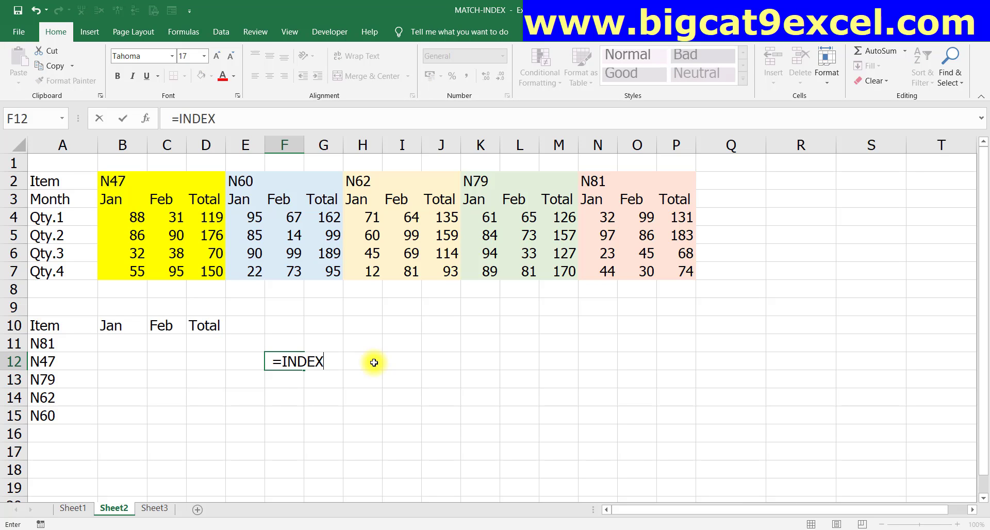
text((Rang)
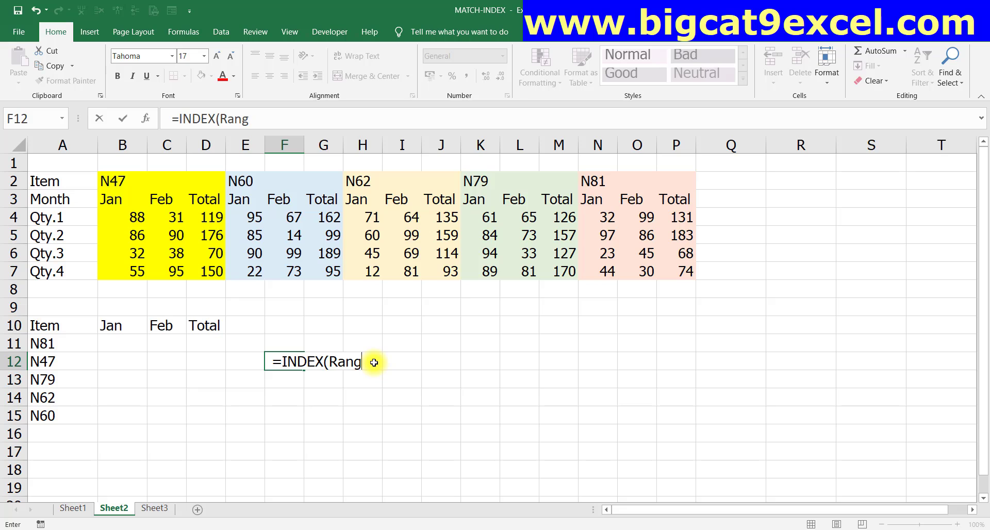
text(e,Row,)
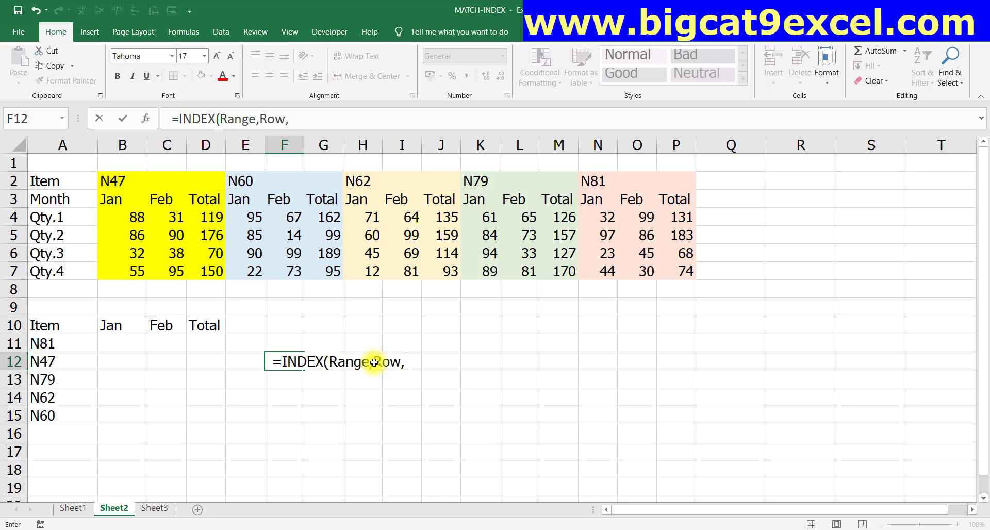
text(Colum)
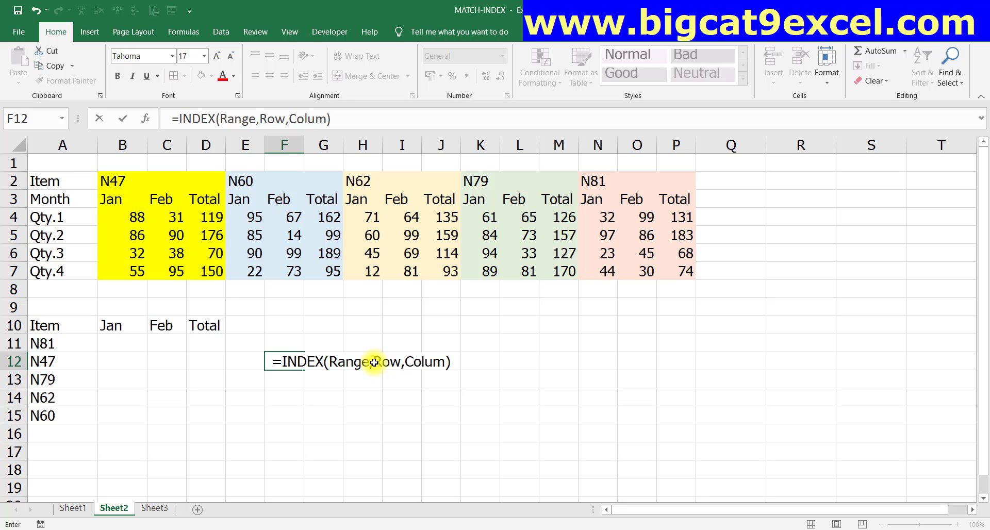
text(m)
key(BackSpace)
text(n))
key(Return)
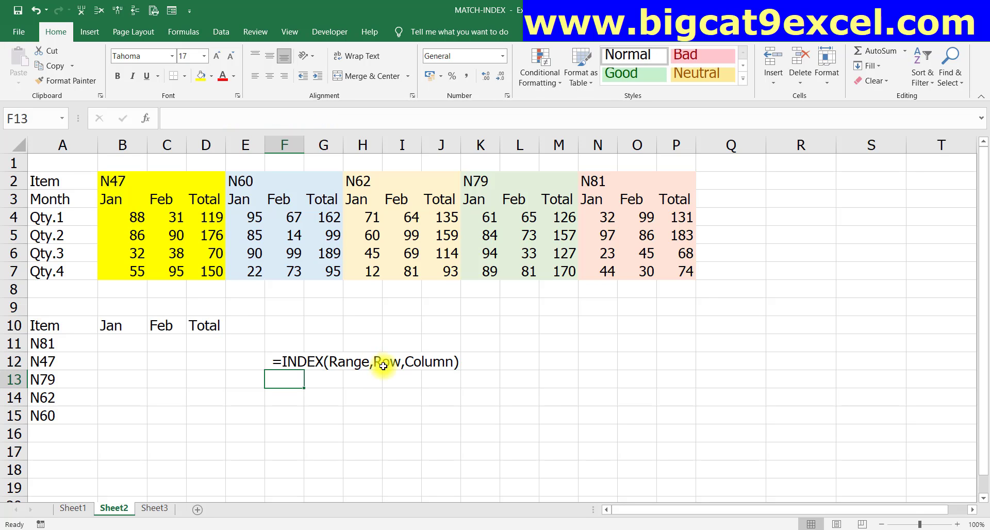
Copy the INDEX syntax note from F12 to F13.
key(Down)
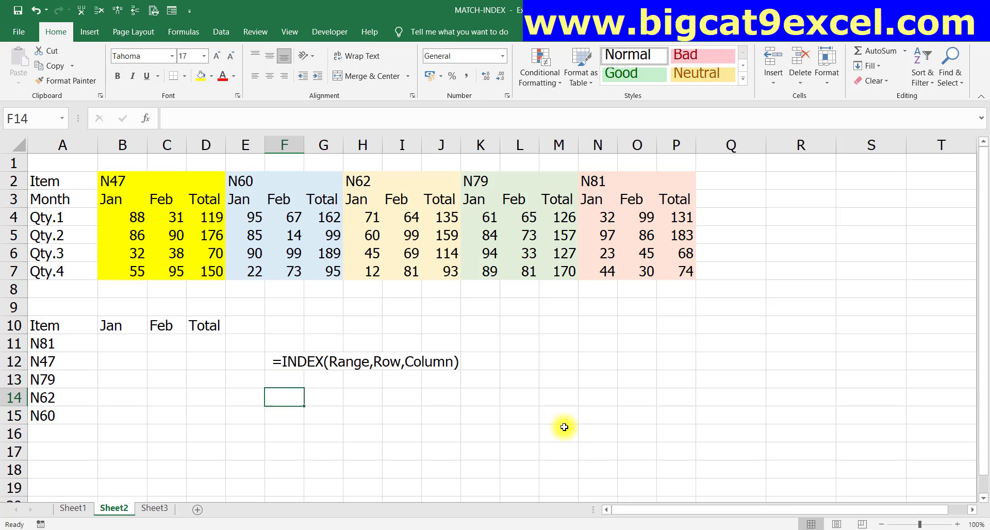
key(Up)
key(Up)
key(Down)
key(Up)
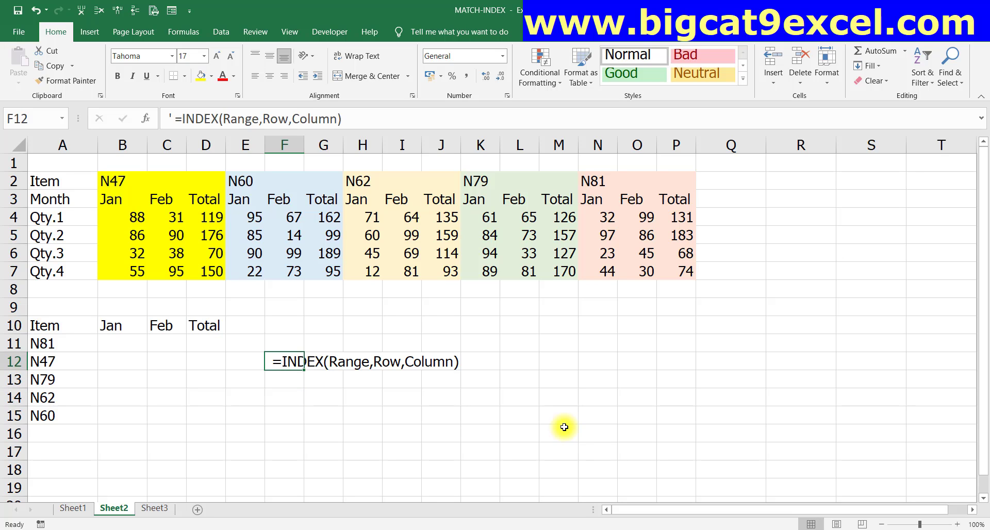
key(ctrl+c)
key(Down)
key(Return)
Replace Row with 0 in the F13 note so it reads =INDEX(Range,0,Column).
key(F2)
key(Left)
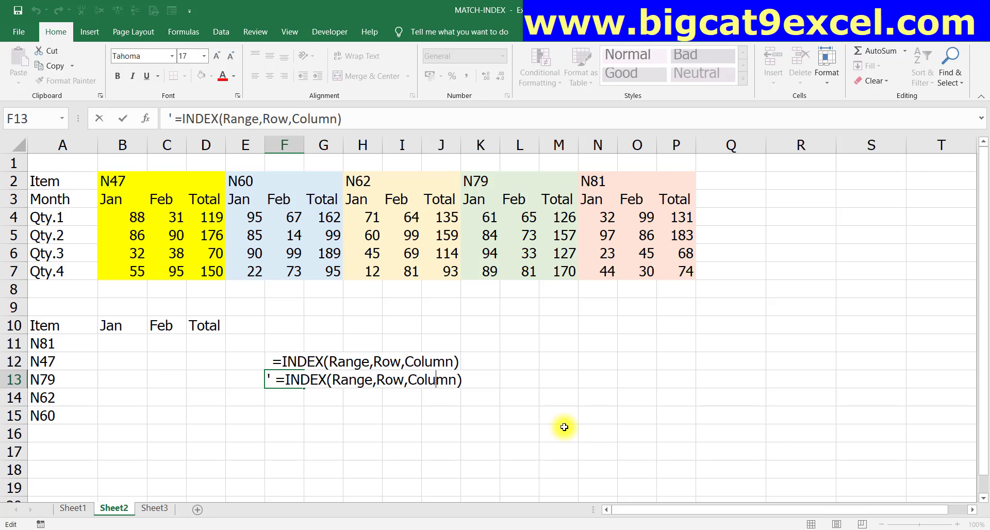
key(Left)
text(0)
key(Delete)
key(Delete)
key(Delete)
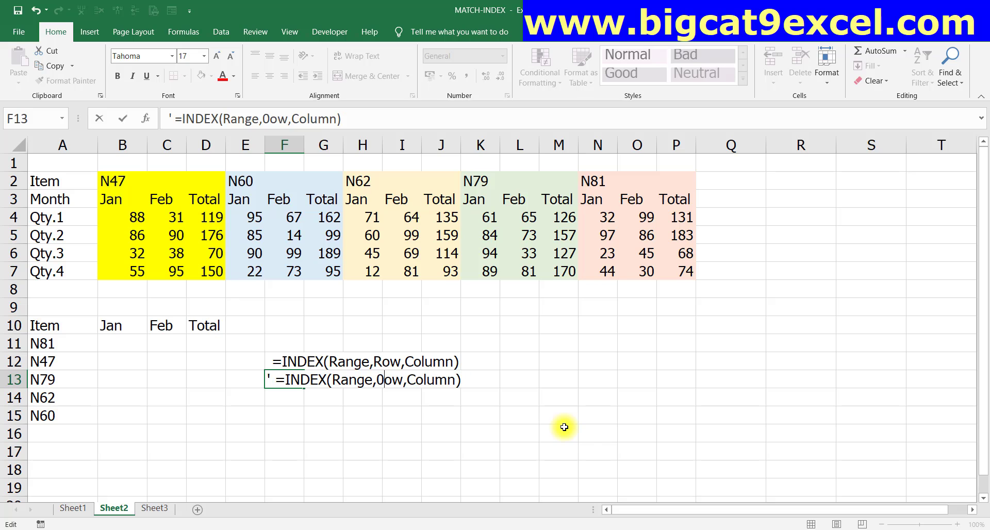
key(Return)
Start an INDEX formula in B11 with the absolute range $B$4:$P$7 as its array.
key(Left)
key(Left)
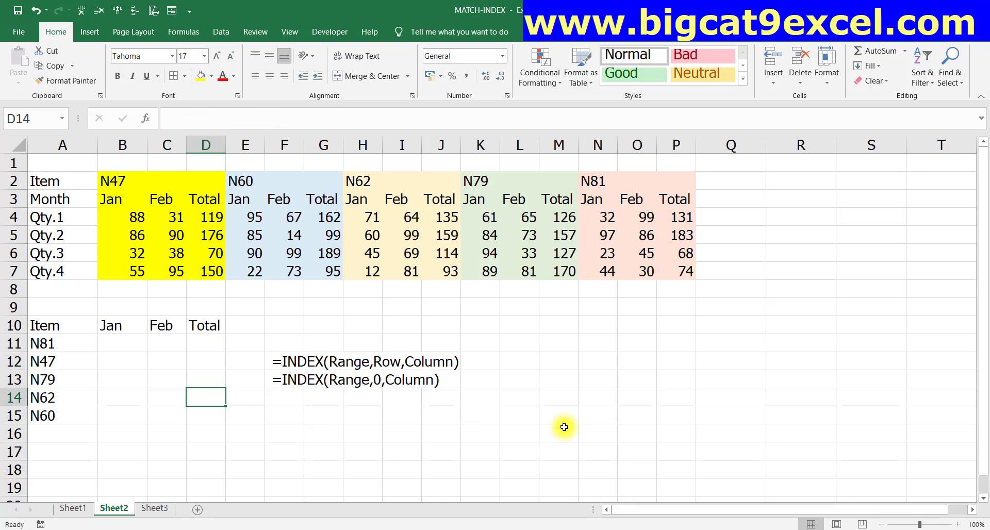
key(Up)
key(Left)
key(Up)
key(Left)
key(Up)
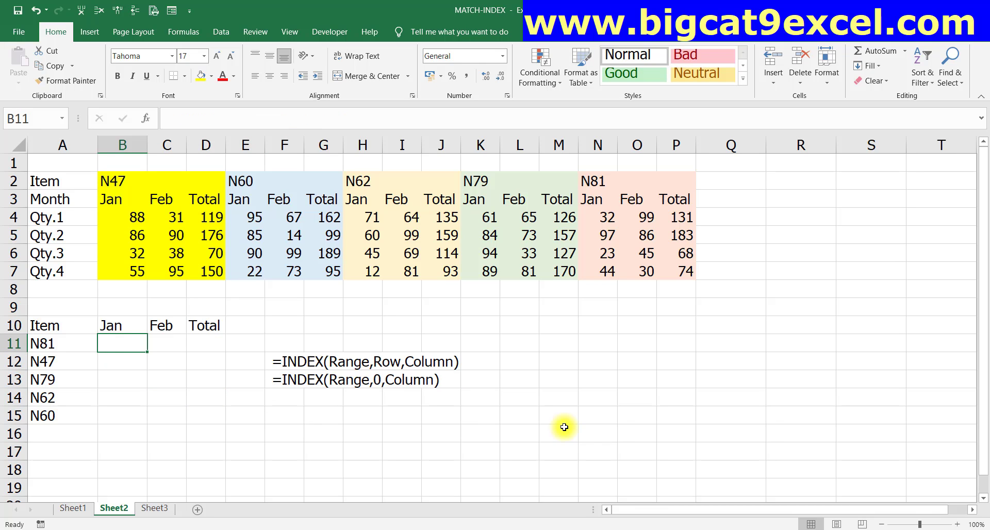
text(=INDEX()
key(ctrl+Home)
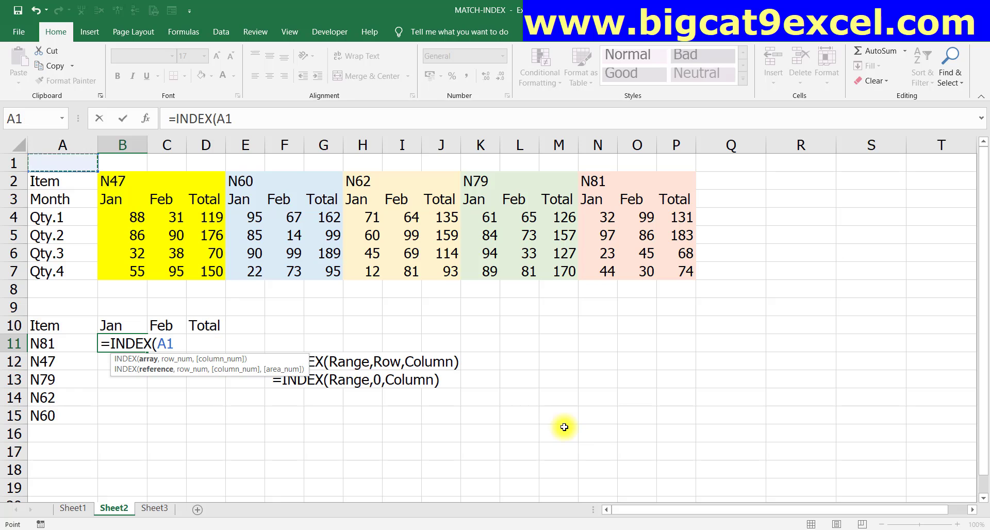
key(Down)
key(Down)
key(Right)
key(Down)
key(shift+Up)
key(End)
key(shift+Right)
key(End)
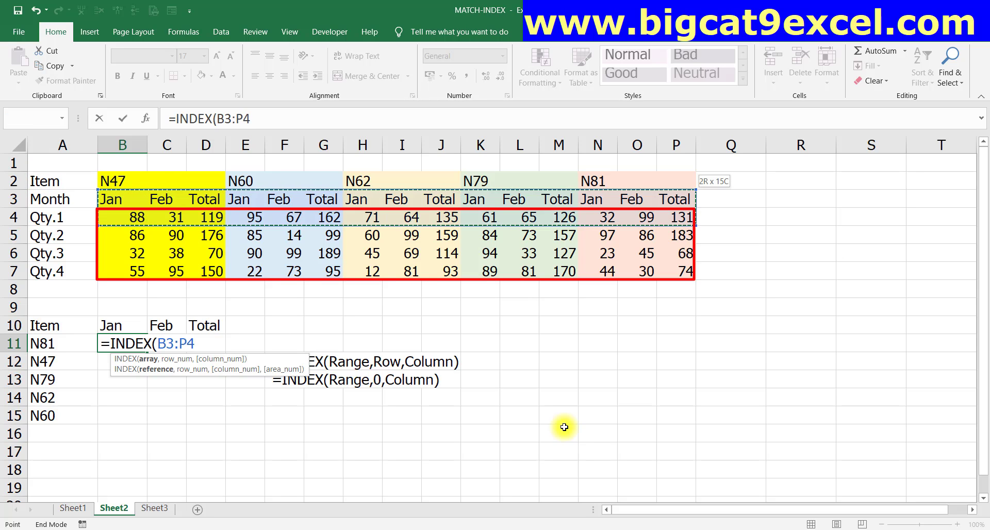
key(shift+Down)
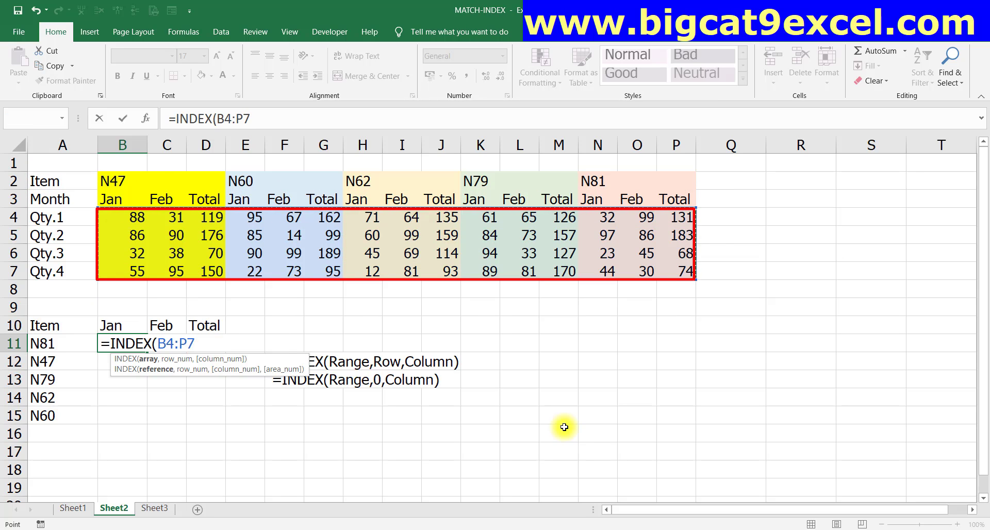
key(F4)
text(,)
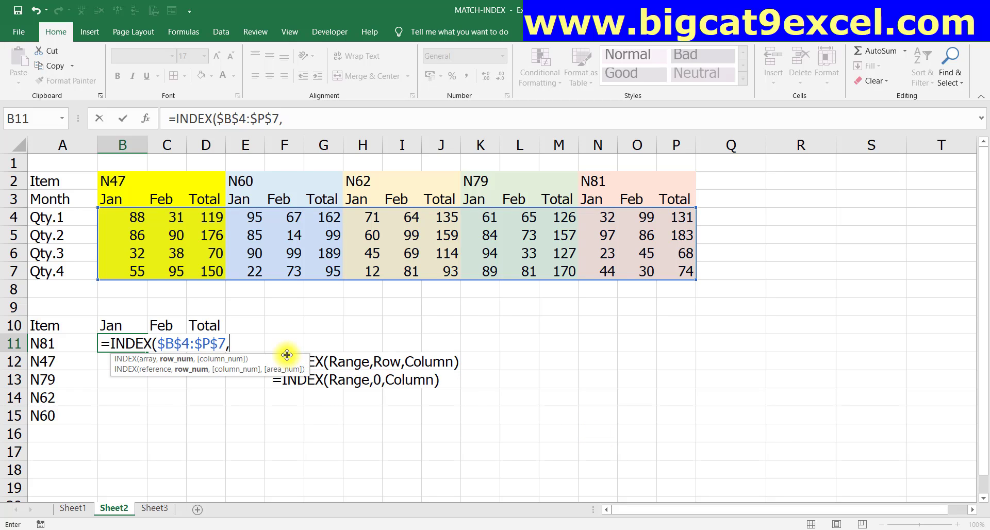
Complete the B11 formula with row number 0 and the placeholder COLUMN as the column argument.
drag(287, 356, 257, 419)
text(0,)
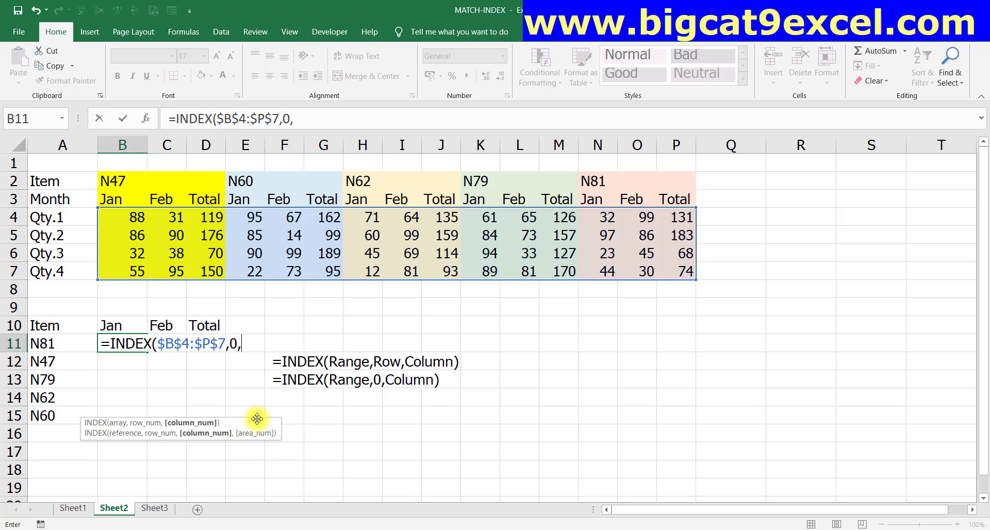
text(Colu)
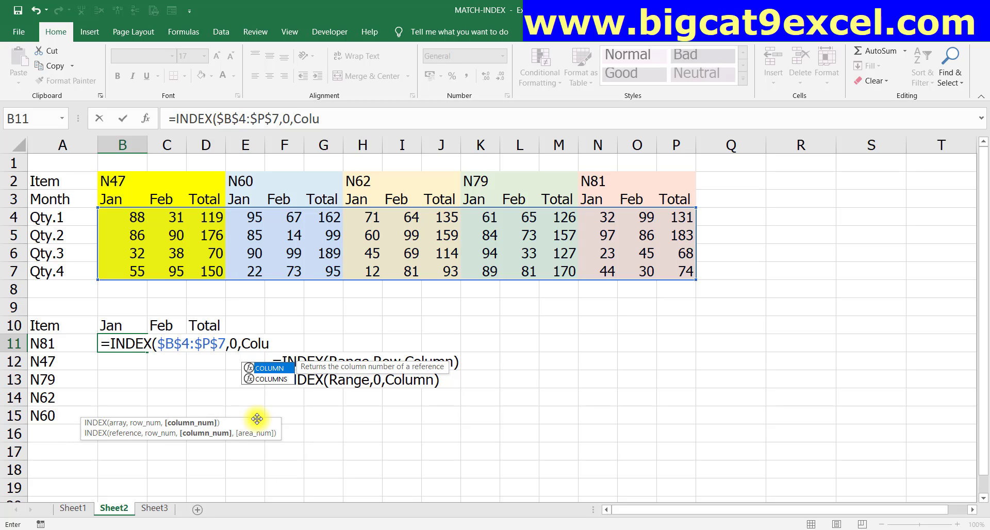
key(Tab)
key(BackSpace)
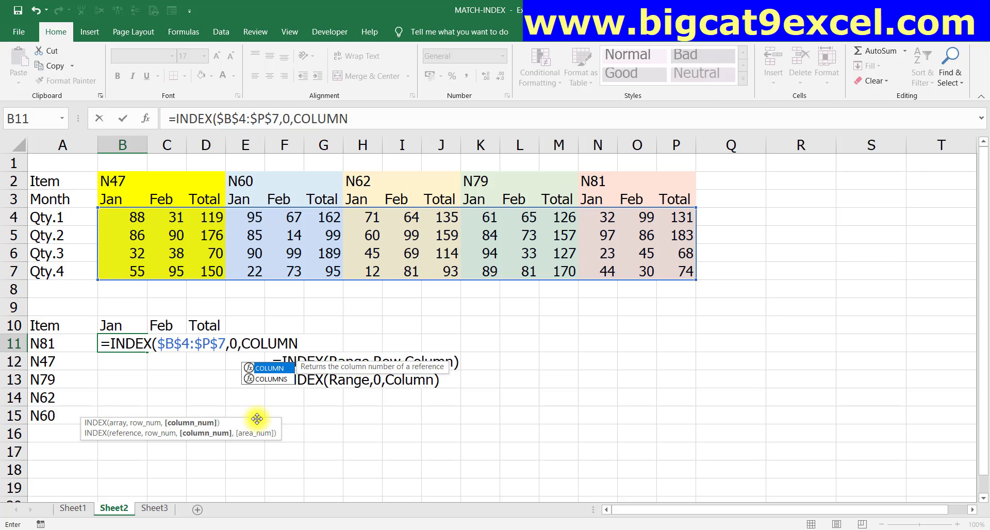
text())
key(Return)
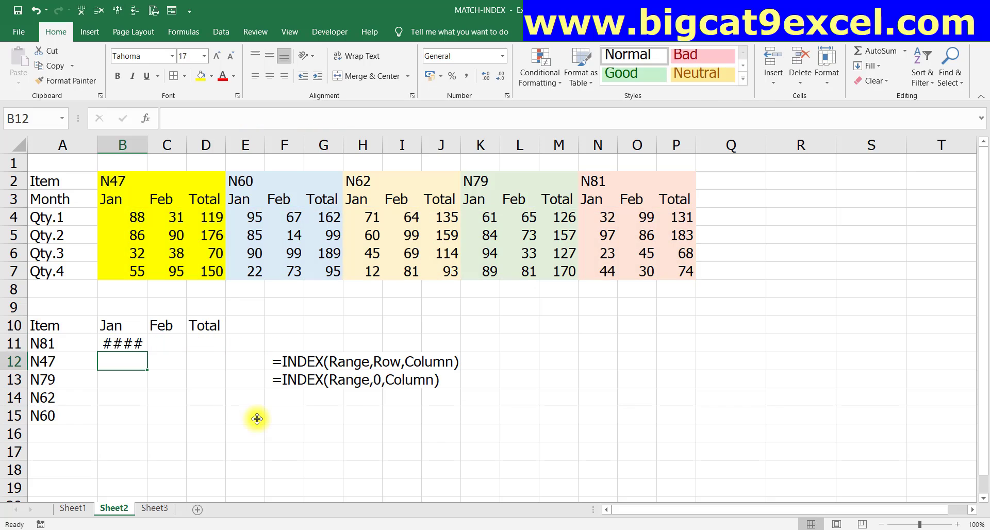
Convert the B11 formula to plain text with a leading apostrophe and space.
key(Up)
key(F2)
key(Home)
key(Return)
key(Up)
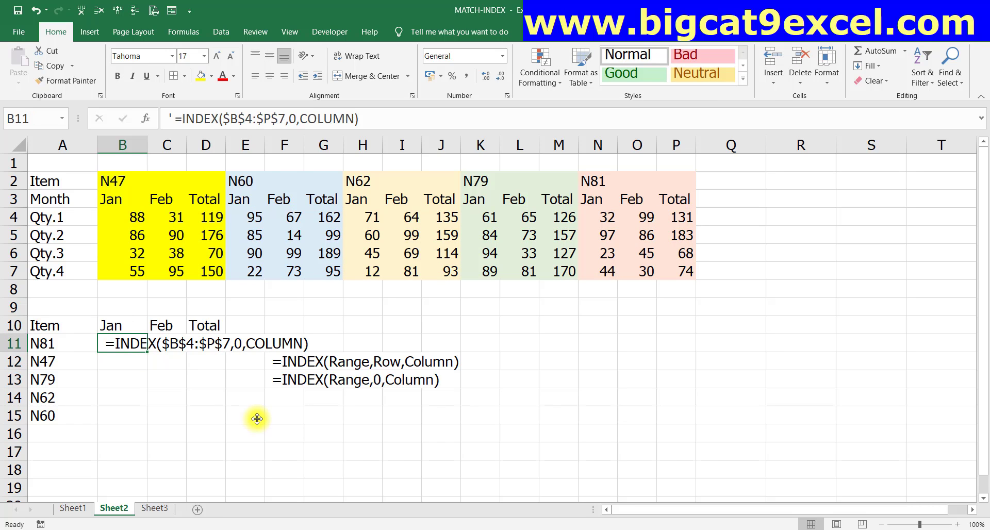
Copy the =INDEX($B$4:$P$7,0,COLUMN) text from B11 to F15.
key(ctrl+c)
key(Right)
key(Right)
key(Right)
key(Right)
key(Down)
key(Down)
key(Down)
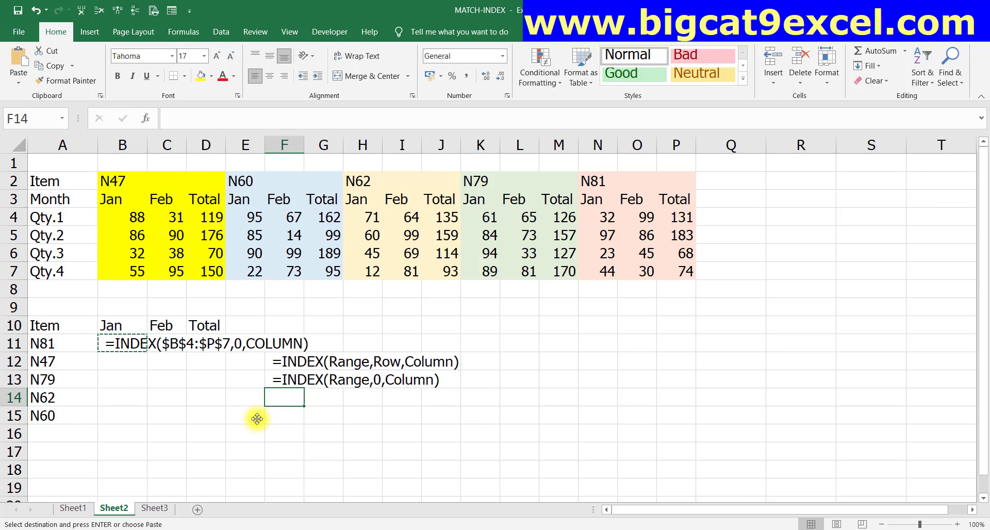
key(Down)
key(Return)
Clear the formula text from B11.
key(Left)
key(Left)
key(Left)
key(Left)
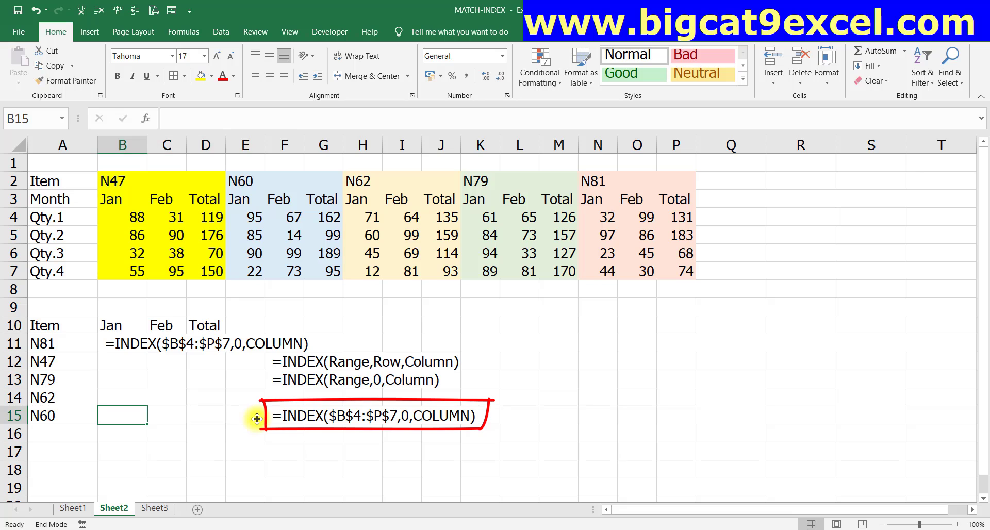
key(Up)
key(Up)
key(Up)
key(Up)
key(Delete)
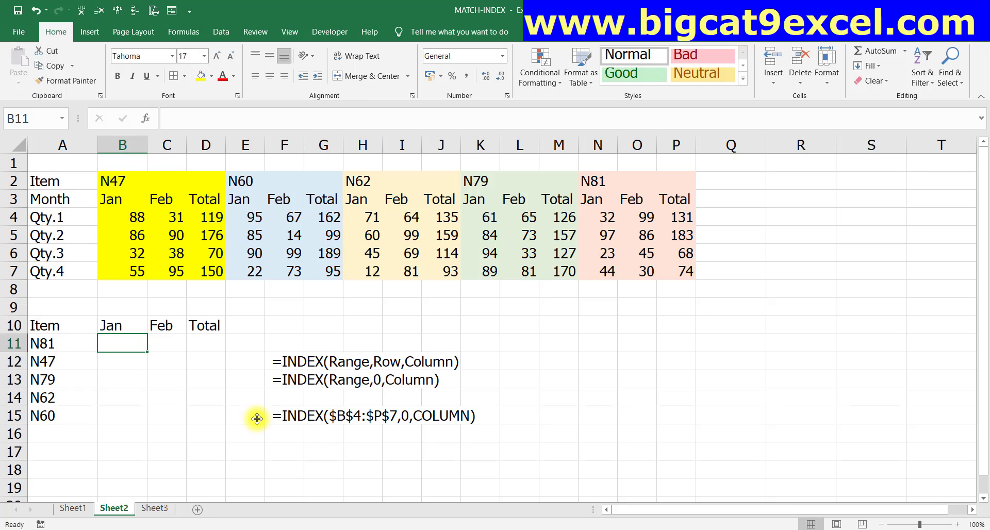
Start a MATCH formula in B11 with the column-locked reference $A11 as the lookup value.
text(=)
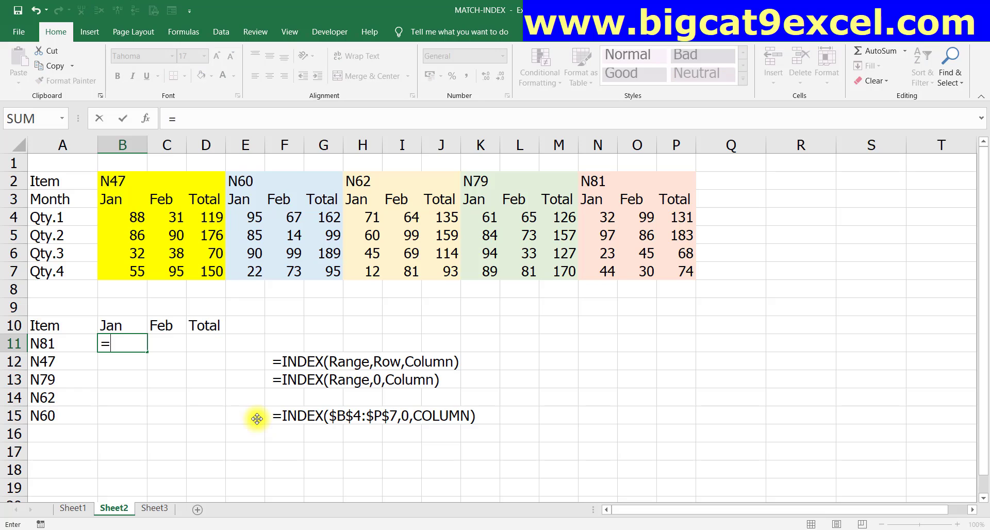
text(mat)
key(Tab)
key(Left)
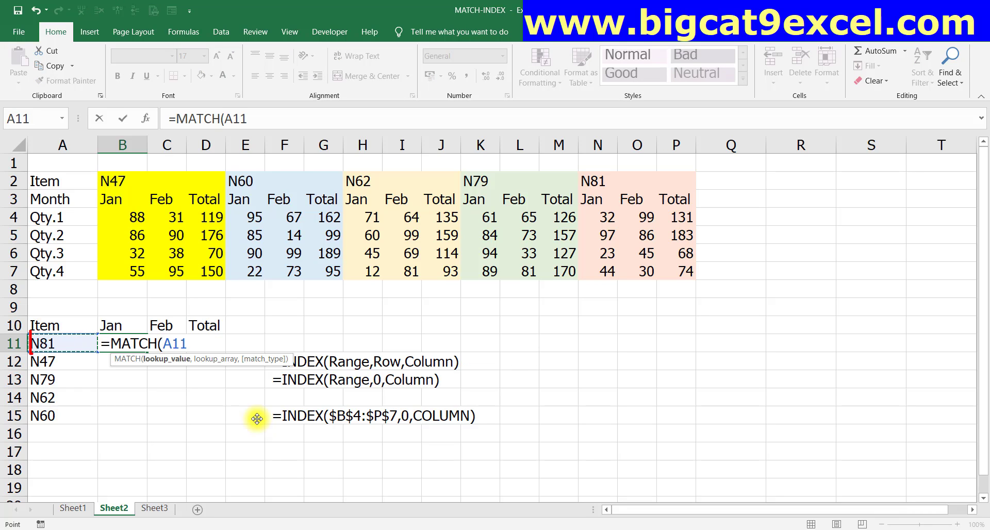
key(F4)
key(F4)
key(F4)
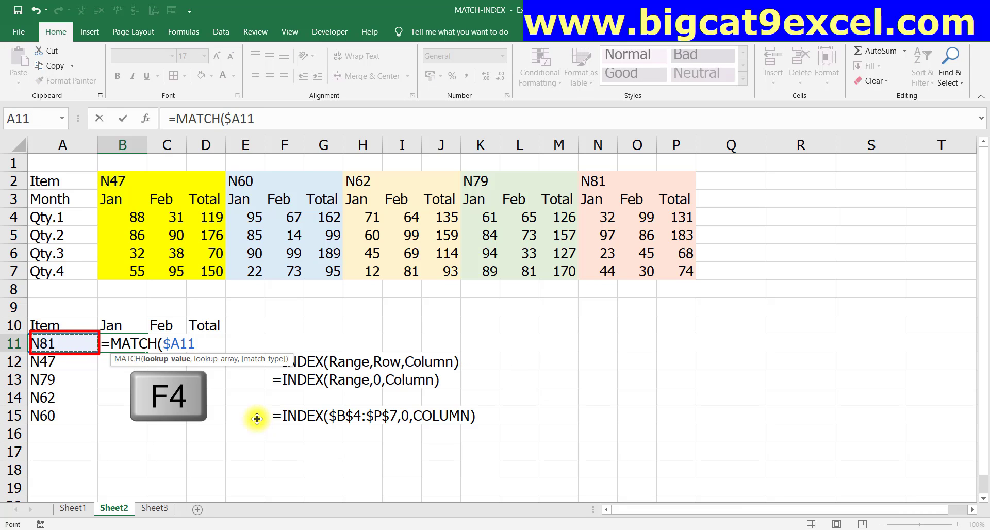
text(,)
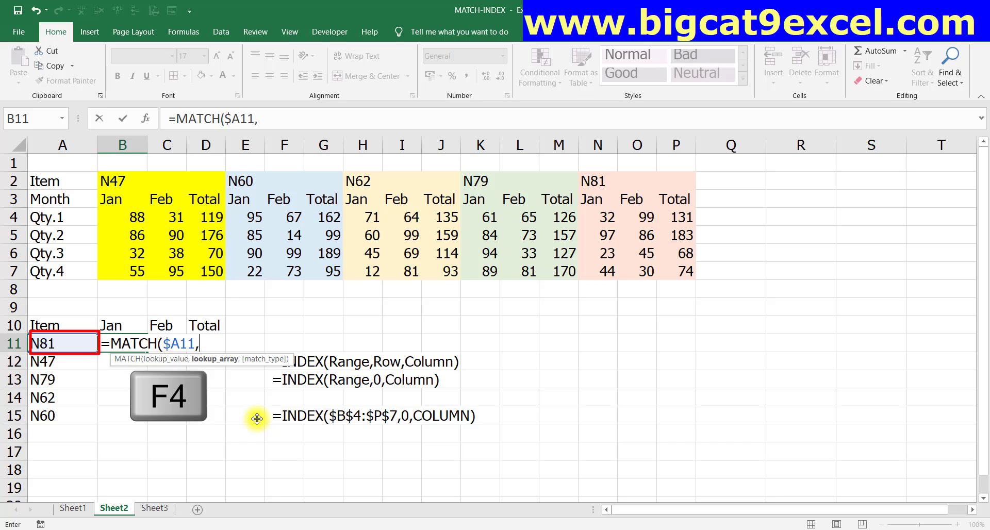
Complete the MATCH function in B11 with $B$2:$P$2 as the lookup array and 0 for an exact match.
key(Up)
key(Up)
key(Up)
key(Up)
key(Up)
key(Up)
key(Up)
key(Up)
key(shift+Up)
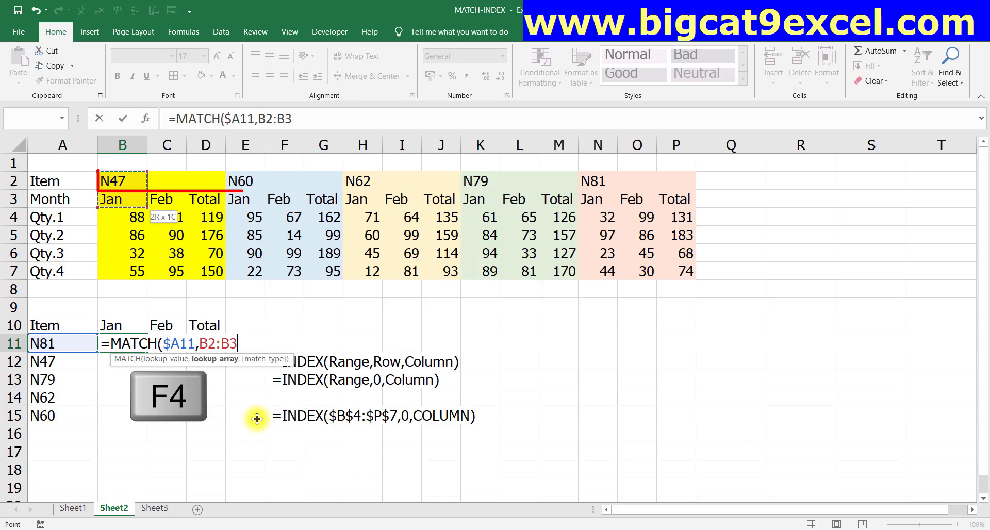
key(Up)
key(shift+Right)
key(shift+Right)
key(shift+Right)
key(shift+Right)
key(shift+Right)
key(shift+Right)
key(shift+Right)
key(shift+Right)
key(shift+Right)
key(shift+Right)
key(shift+Right)
key(shift+Right)
key(shift+Right)
key(shift+Right)
key(F4)
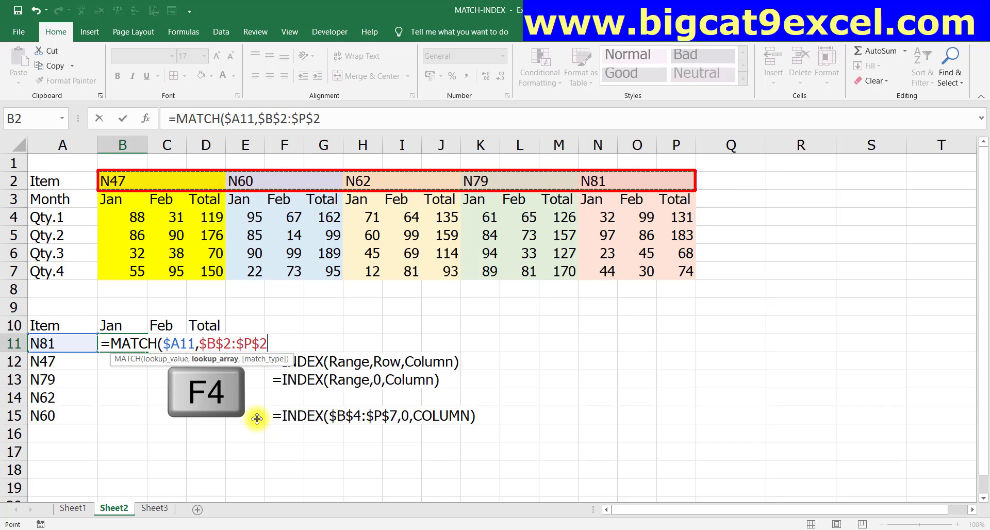
text(,0))
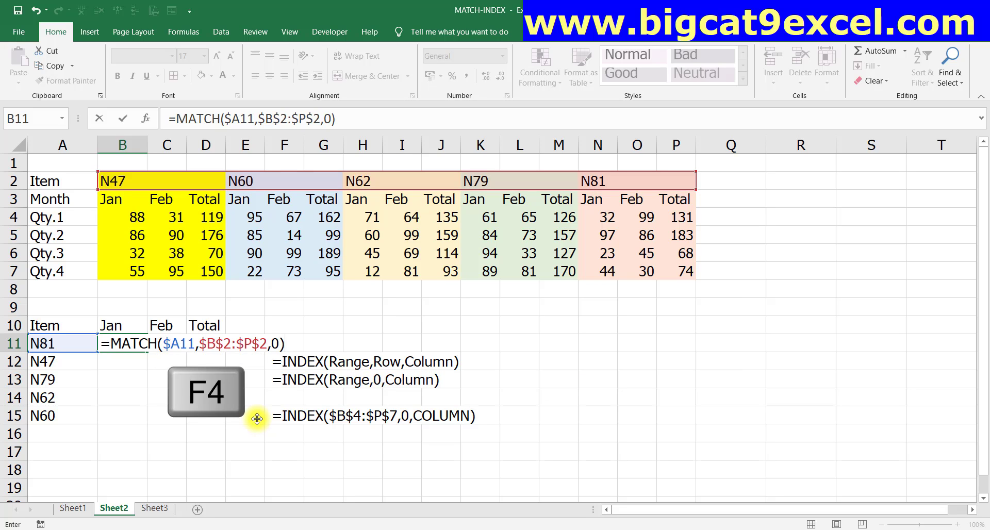
Append +COLUMN(A$1)-1 to the MATCH function in B11 and commit the formula.
text(+col)
key(Tab)
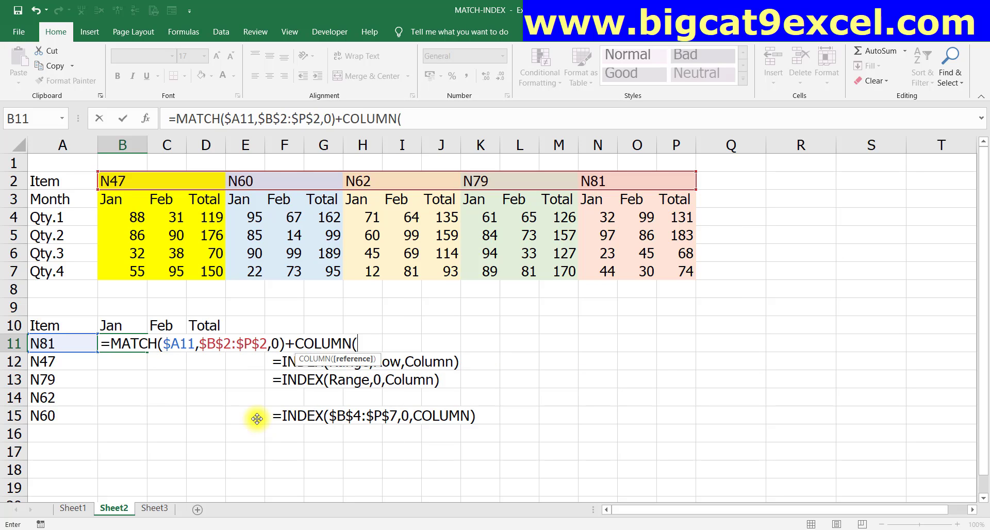
text(a1)
key(F4)
key(F4)
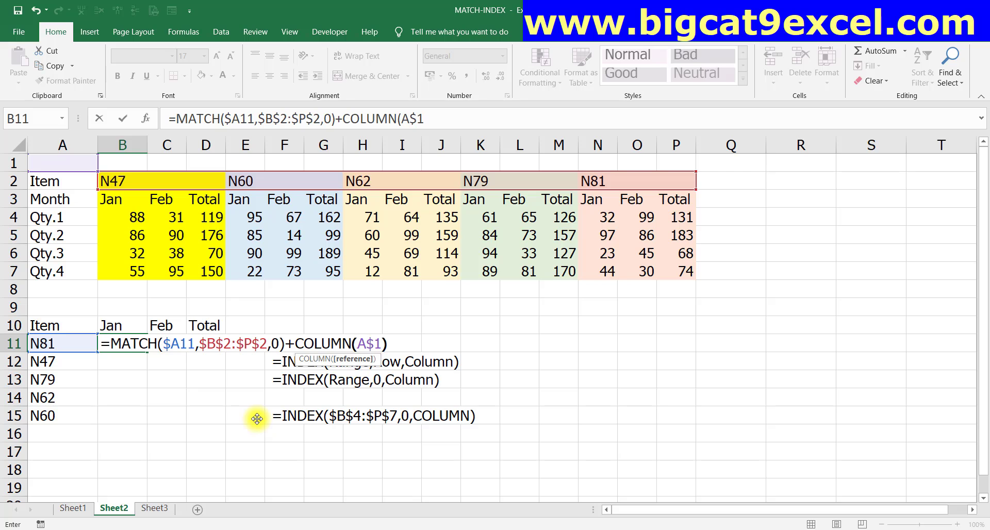
text())
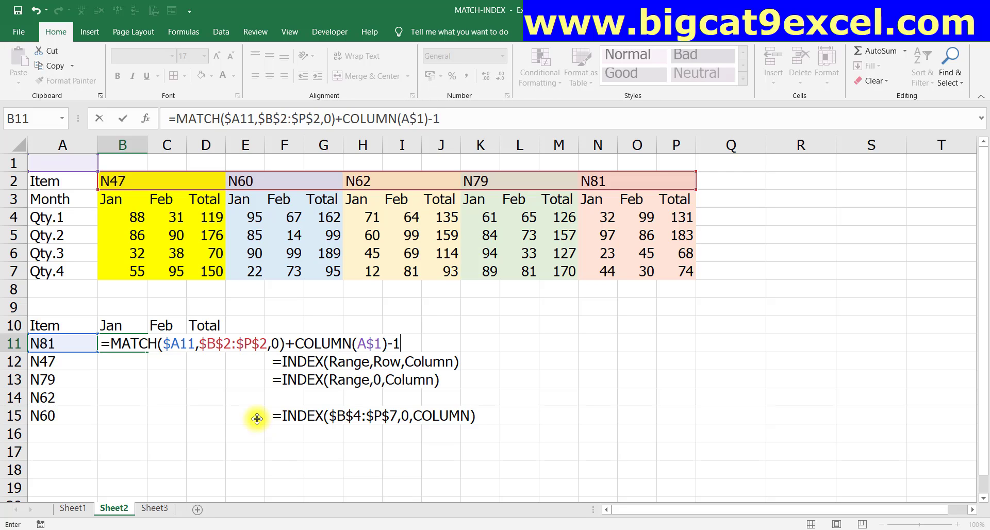
text(-1)
key(ctrl+Return)
Copy the MATCH and COLUMN formula from B11 across the N81 row to D11.
key(ctrl+c)
key(shift+Up)
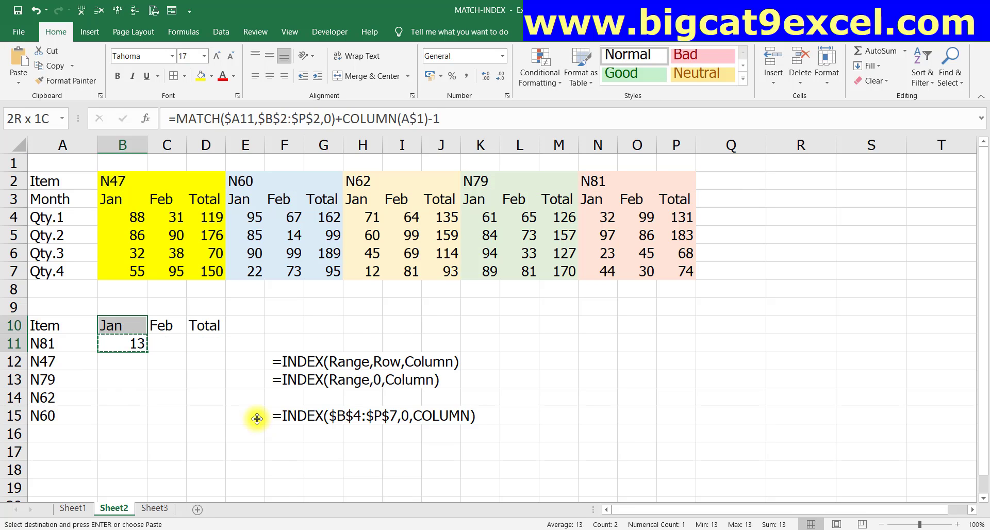
key(shift+Right)
key(shift+Right)
key(shift+Down)
key(Return)
Copy the formulas in B11:D11 down to rows 12 through 15 for the remaining items.
key(Up)
key(shift+Right)
key(shift+Right)
key(ctrl+c)
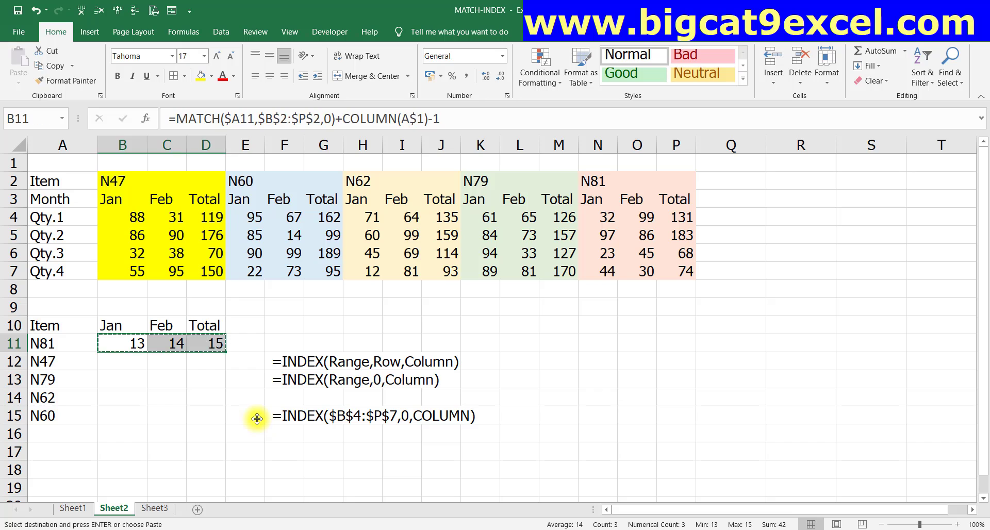
key(Down)
key(shift+Left)
key(shift+Right)
key(shift+Down)
key(shift+Down)
key(shift+Down)
key(Return)
key(Down)
key(Down)
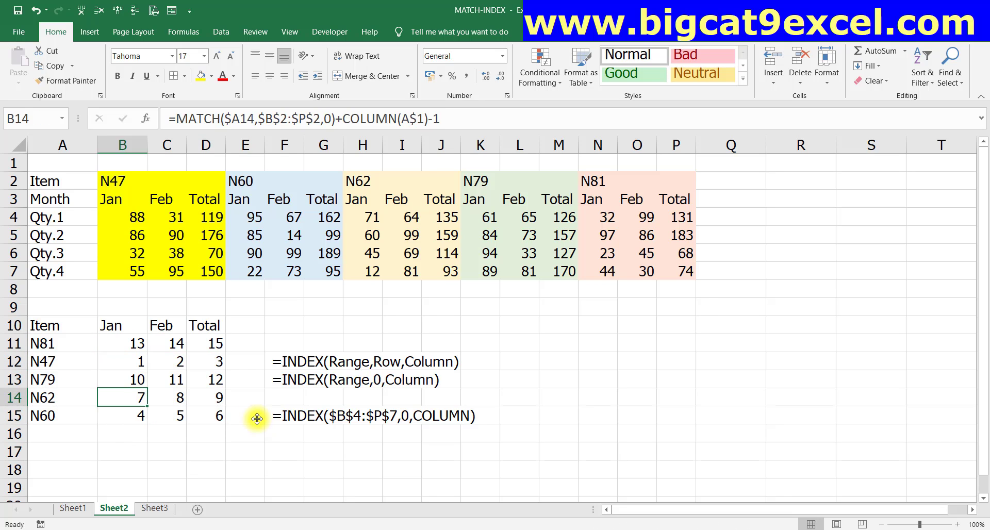
key(Down)
key(Down)
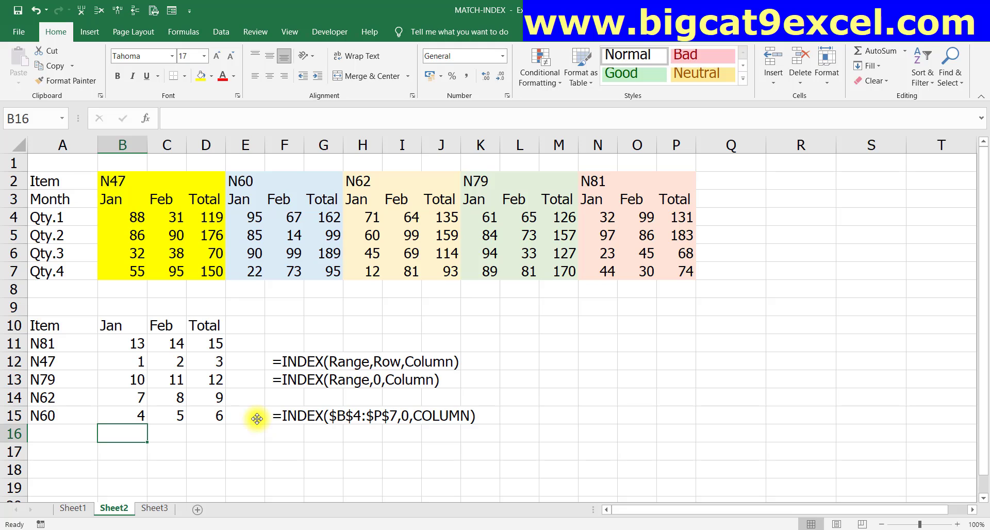
Insert an INDEX function before MATCH in the B11 formula, with the absolute range $B$4:$P$7 as its array.
key(Up)
key(Up)
key(Up)
key(Up)
key(Up)
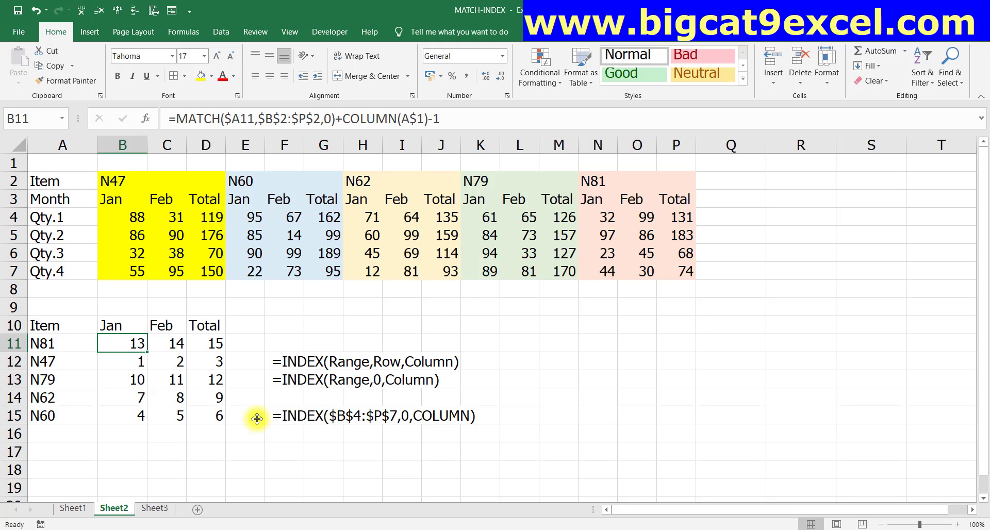
key(F2)
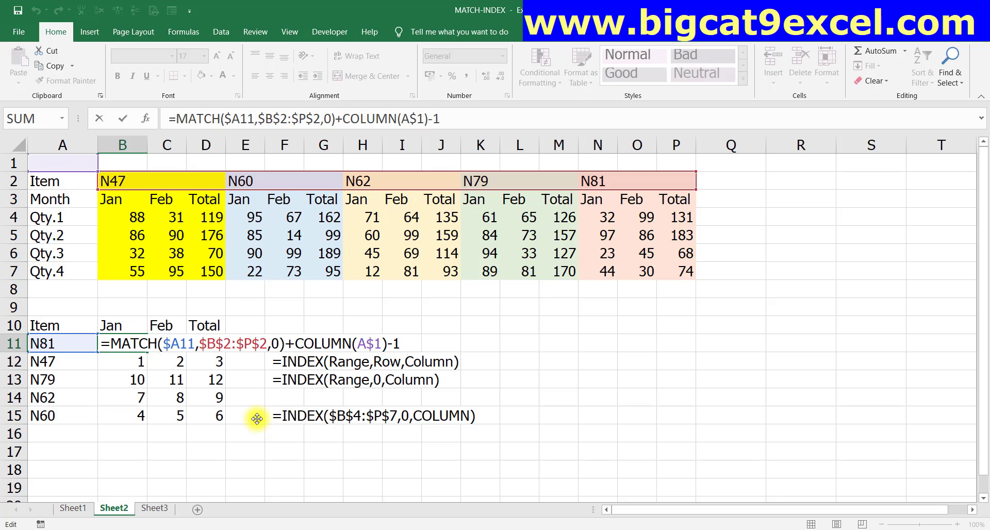
text(IND)
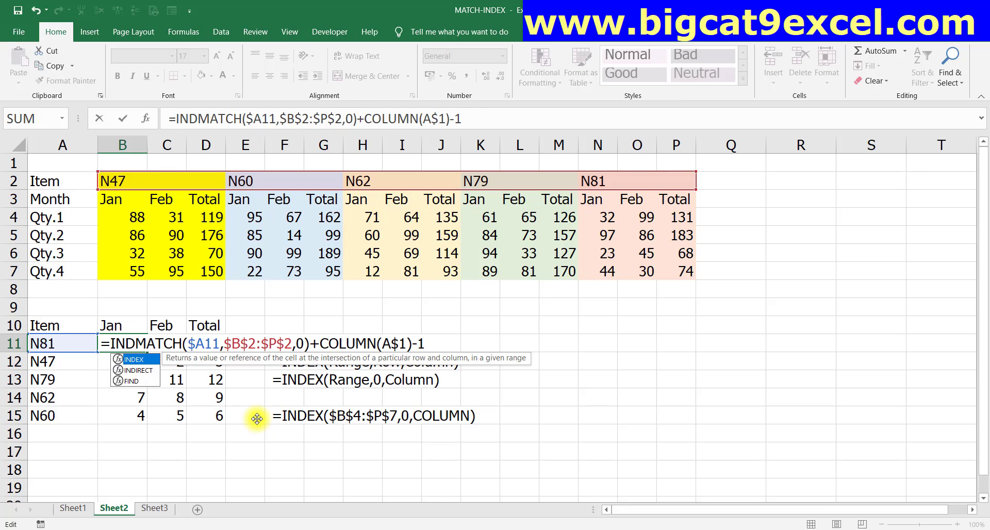
key(Tab)
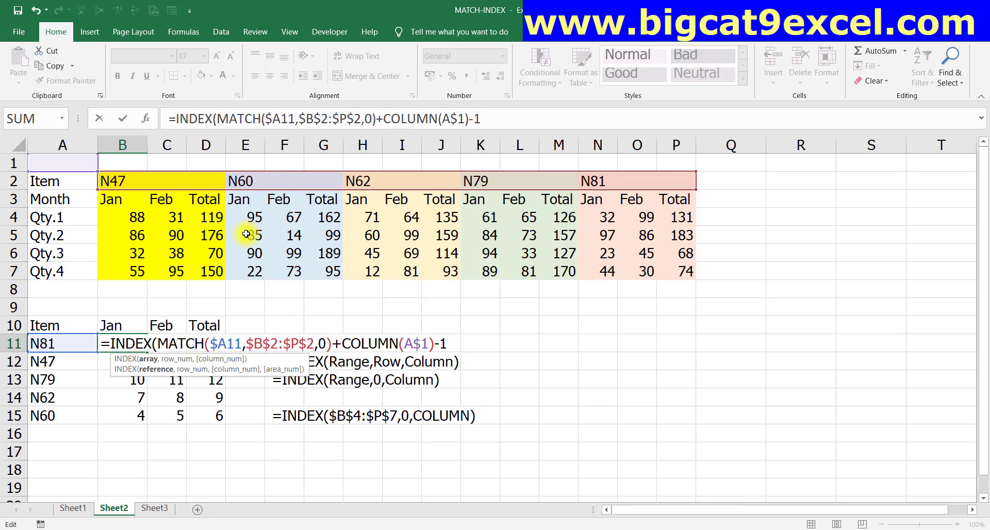
click(132, 219)
key(ctrl+shift+Right)
key(ctrl+shift+Down)
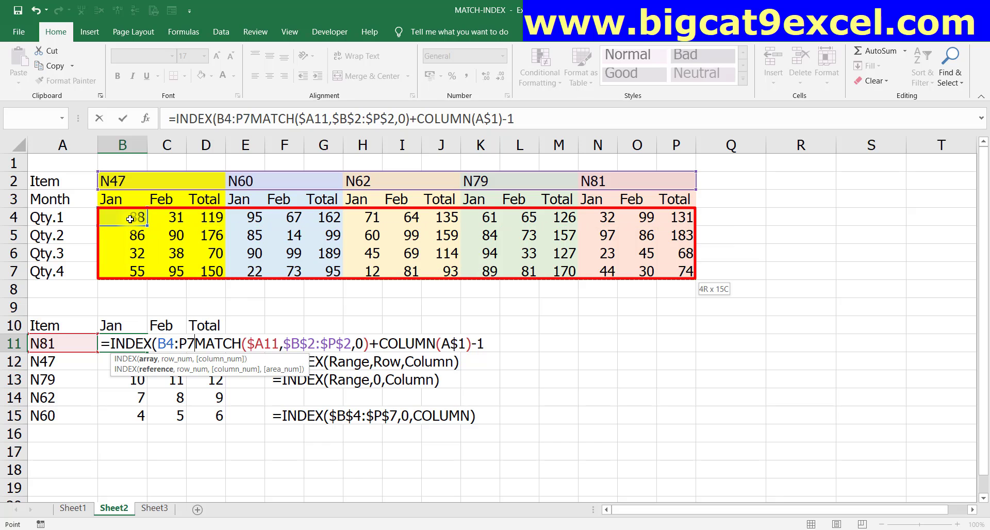
key(F4)
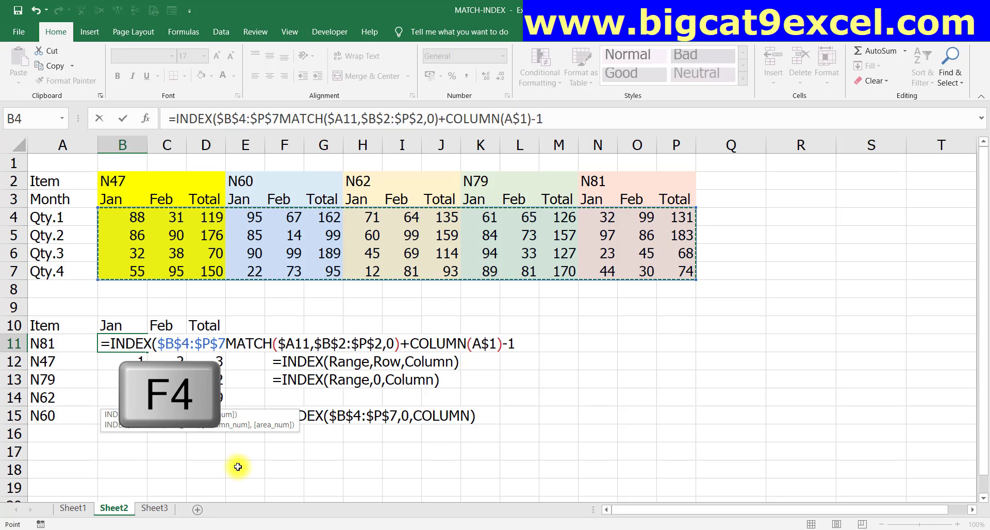
text(,)
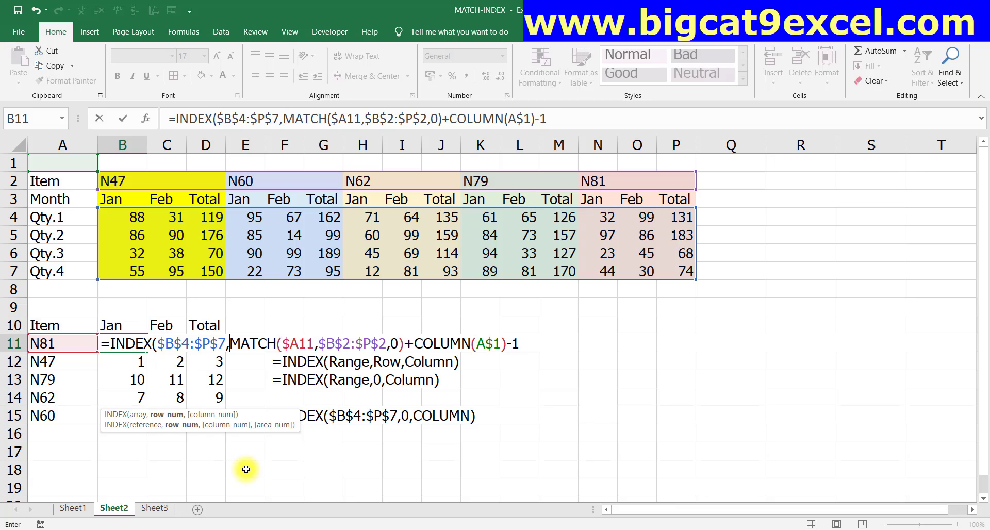
Add row number 0 before MATCH, close the INDEX function in B11 with a parenthesis and commit the formula.
text(0,)
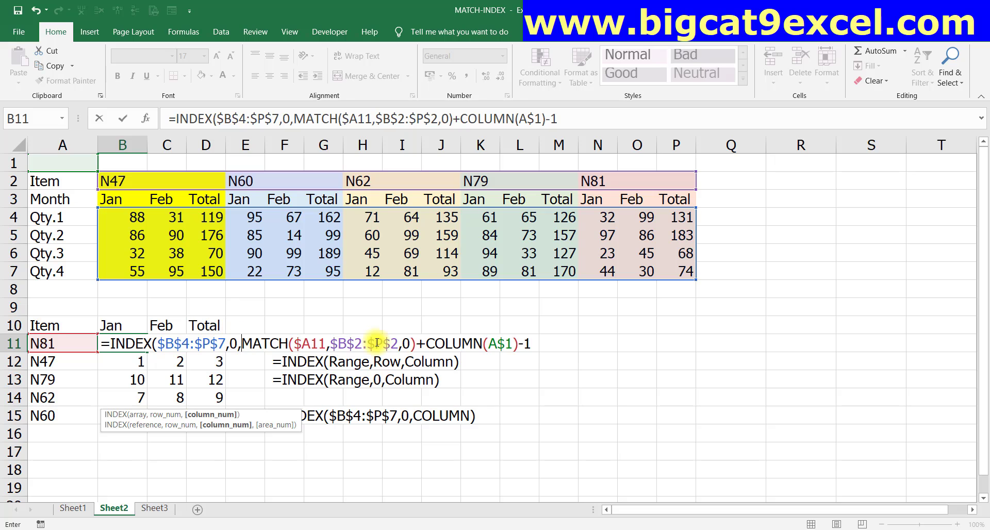
click(538, 343)
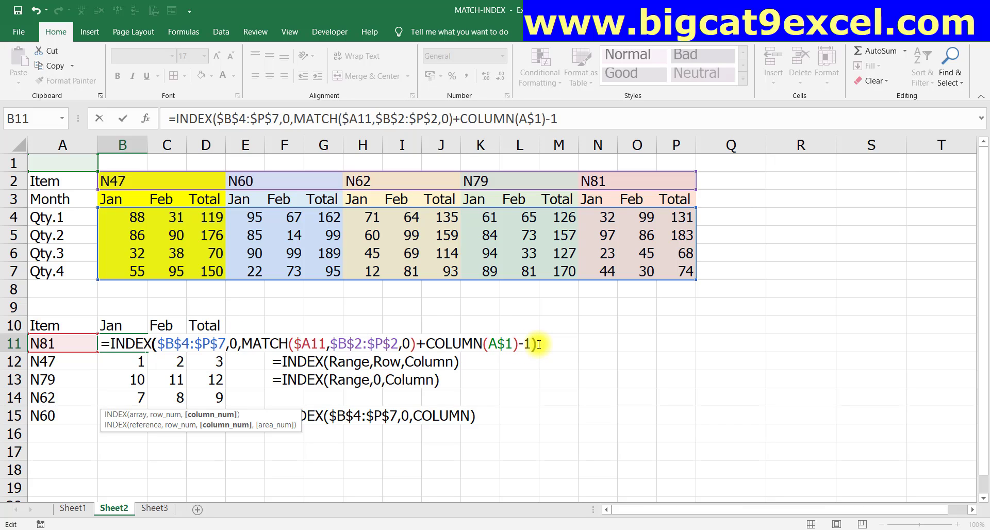
text())
key(ctrl+Return)
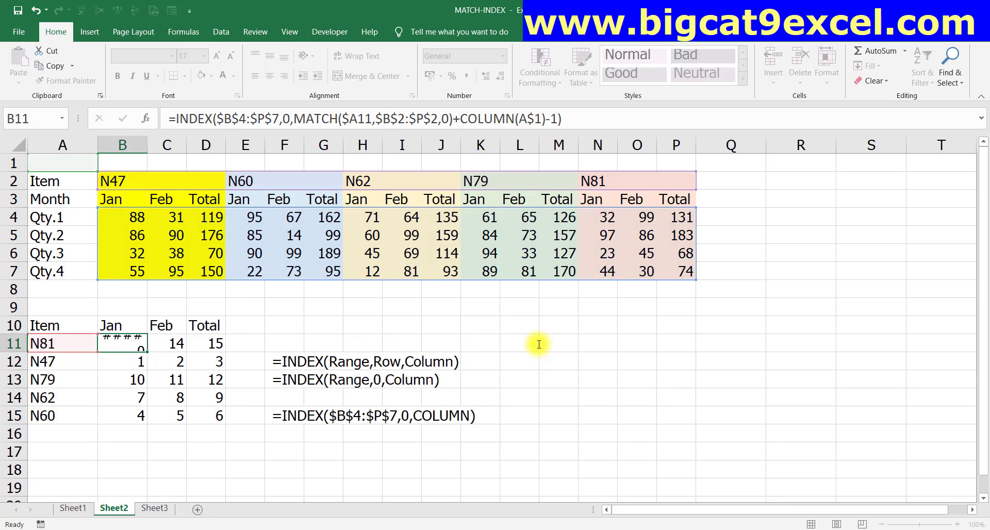
Clear the old formulas from the Feb and Total cells C11:D15.
key(Right)
key(shift+Right)
key(shift+Down)
key(shift+Down)
key(shift+Down)
key(shift+Down)
key(Delete)
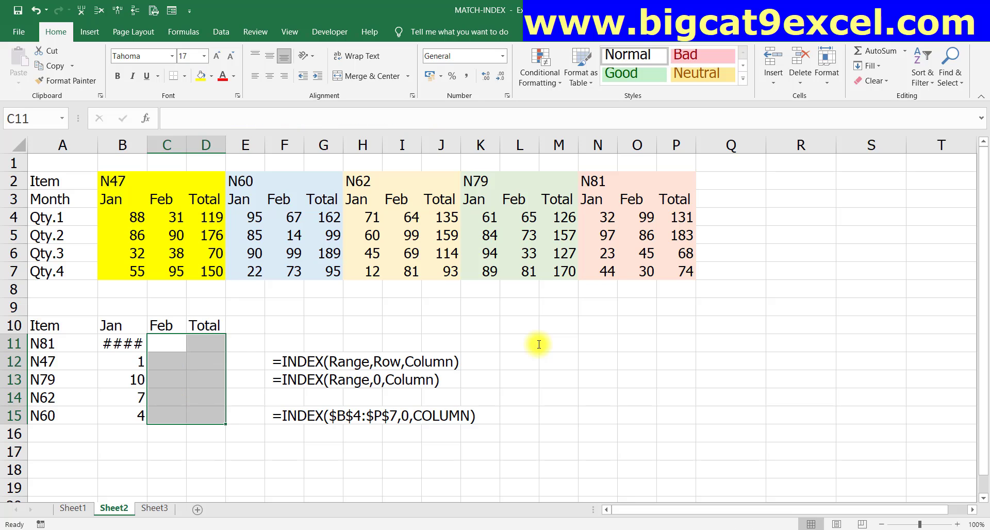
Clear the old formulas from the Jan cells B12:B15, keeping B11.
key(Left)
key(Down)
key(Down)
key(Up)
key(shift+Down)
key(shift+Down)
key(shift+Down)
key(Delete)
Copy the INDEX formula from B11 across to C11:D11.
key(Up)
key(ctrl+c)
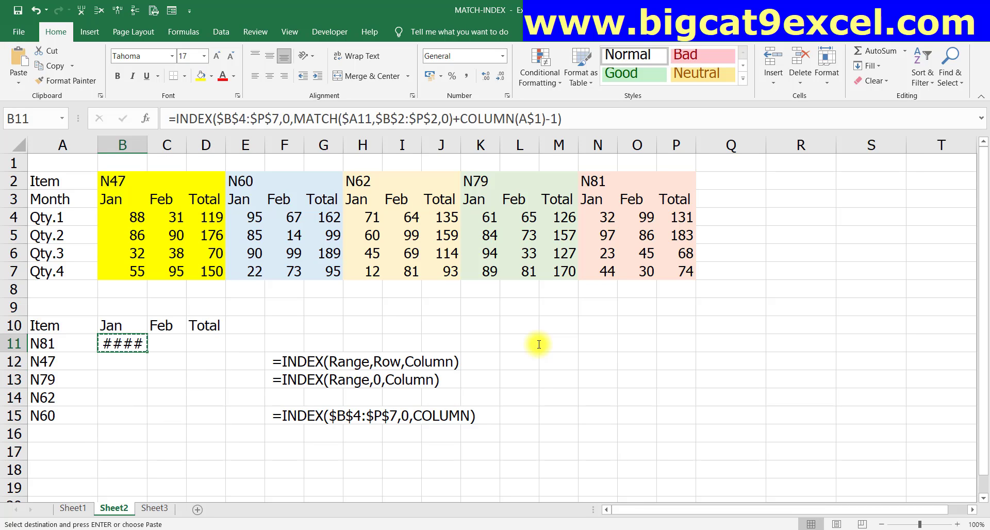
key(shift+Up)
key(shift+Right)
key(shift+Right)
key(shift+Down)
Copy the INDEX formulas in B11:D11 down to rows 12 through 15.
key(ctrl+c)
key(Down)
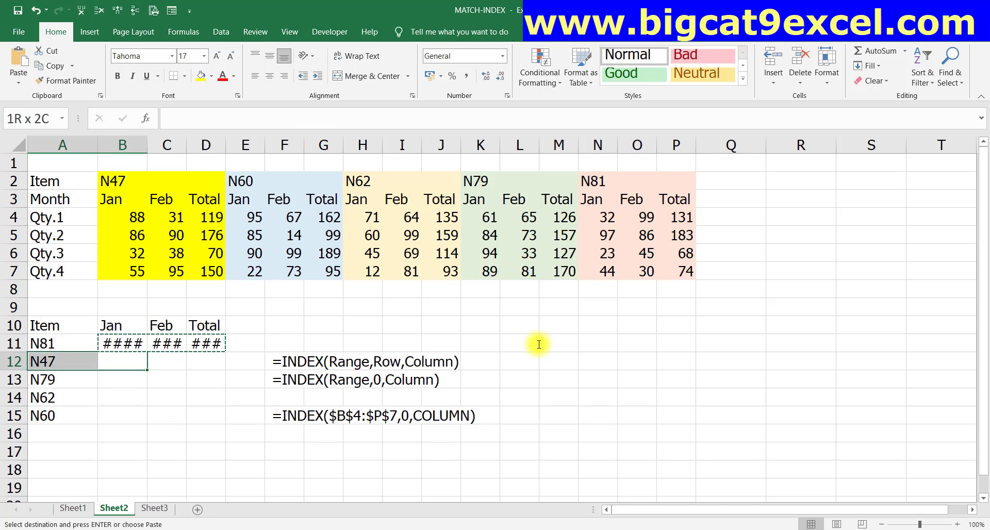
key(shift+Down)
key(shift+Down)
key(shift+Down)
key(Return)
Evaluate the formulas in B11, C11 and D11 in turn to inspect their returned arrays, cancelling each edit.
key(Up)
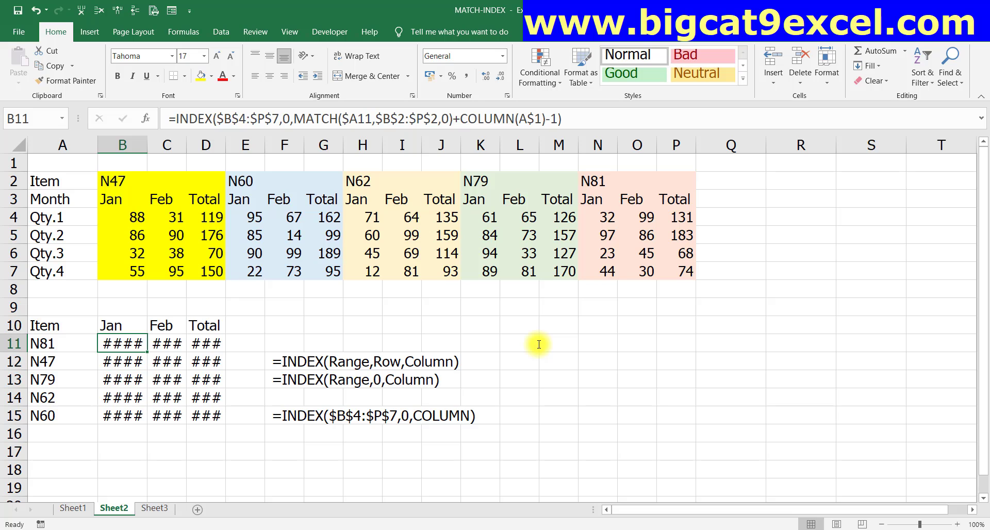
key(F2)
key(F9)
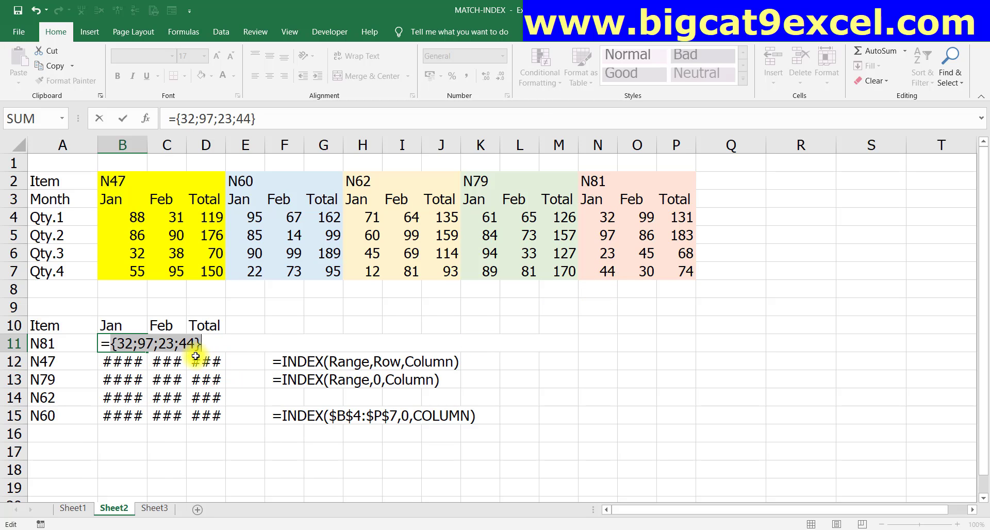
key(Escape)
key(Right)
key(F2)
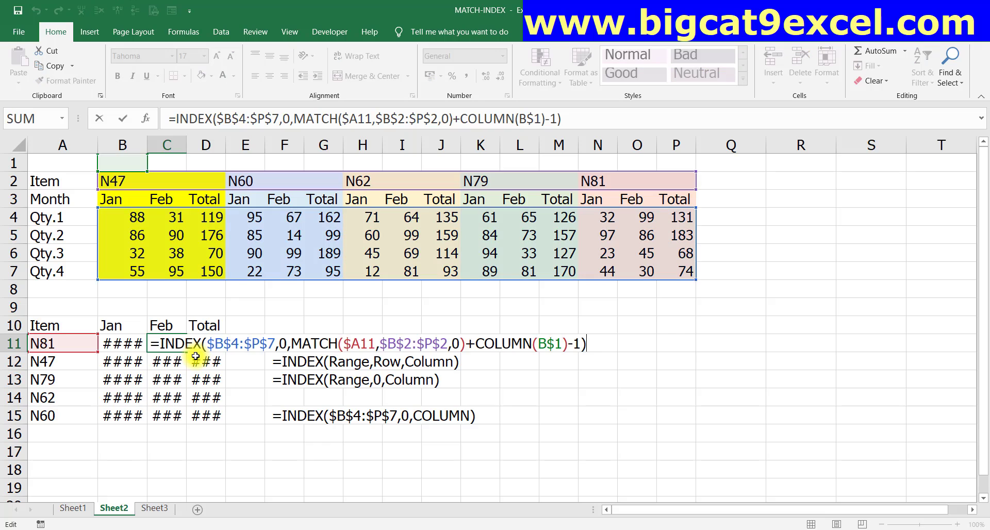
key(F9)
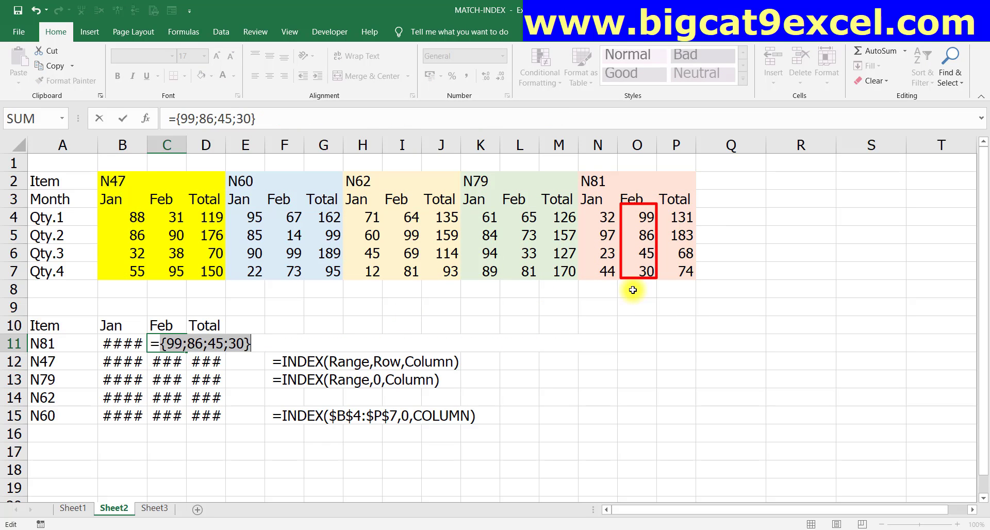
key(Escape)
key(Right)
key(F2)
key(F9)
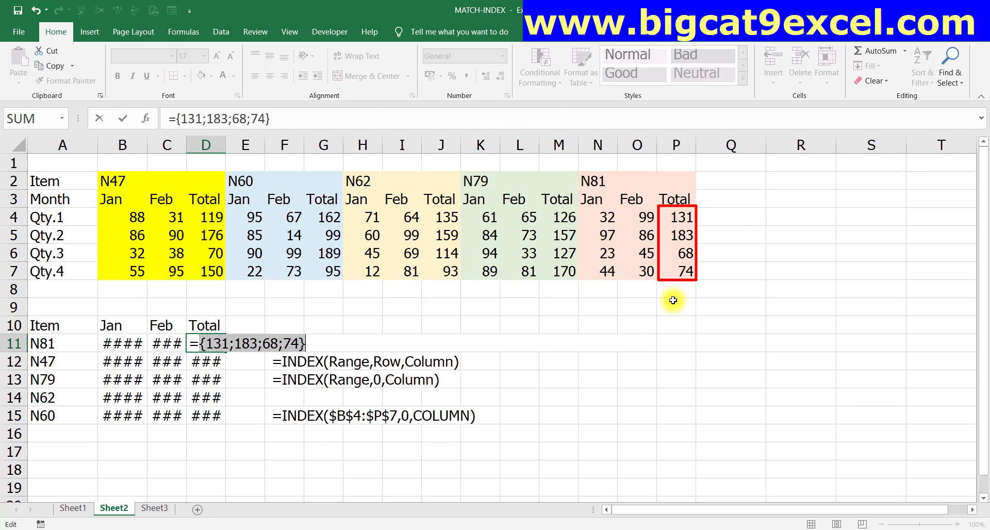
key(Escape)
Evaluate the N60 Jan formula in B15 to inspect its returned array.
key(Down)
key(Down)
key(Left)
key(Down)
key(Down)
key(Left)
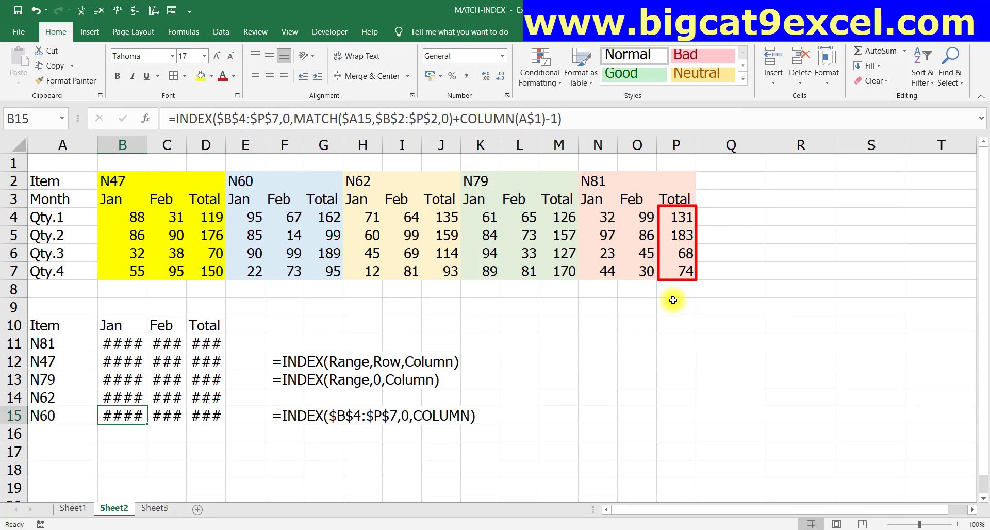
key(F2)
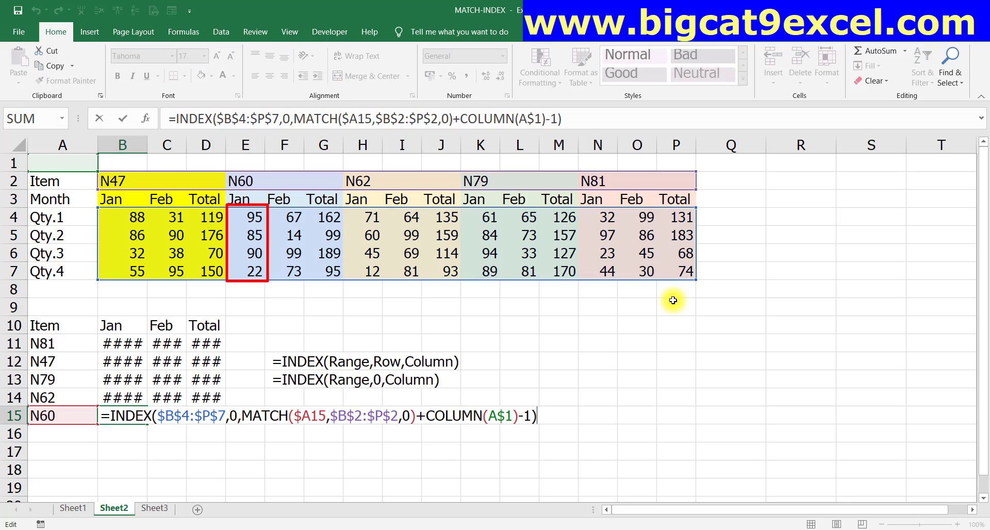
key(F9)
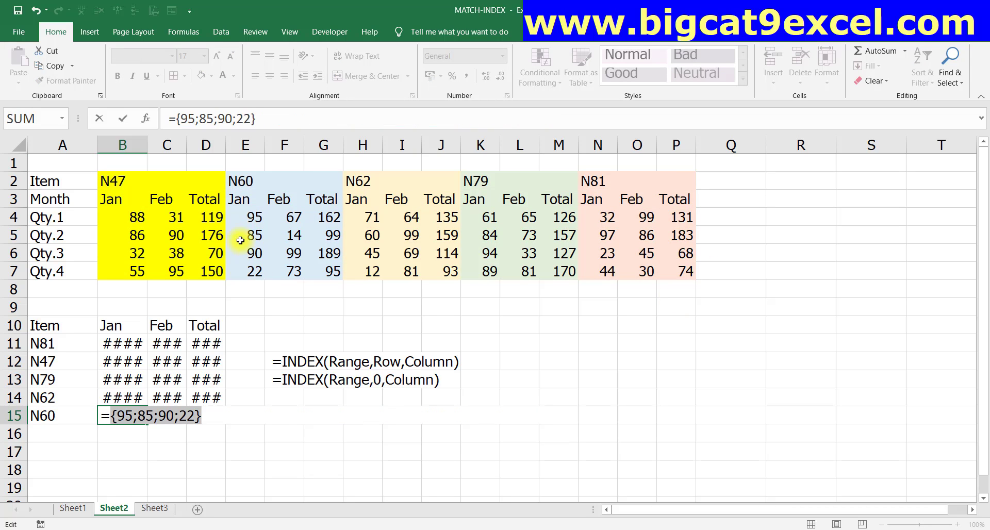
Evaluate the N60 Feb and Total formulas in C15 and D15 to inspect their returned arrays, cancelling each edit.
key(Escape)
key(Right)
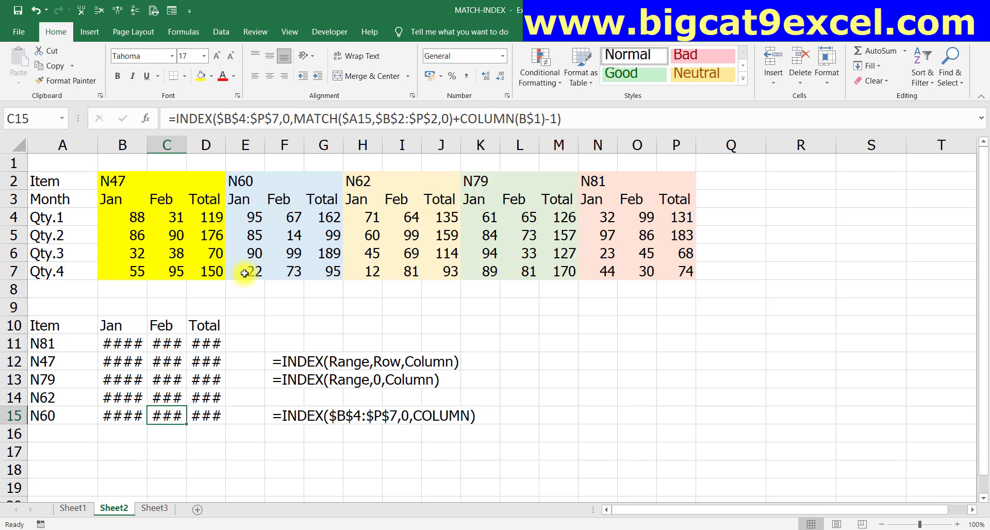
key(F9)
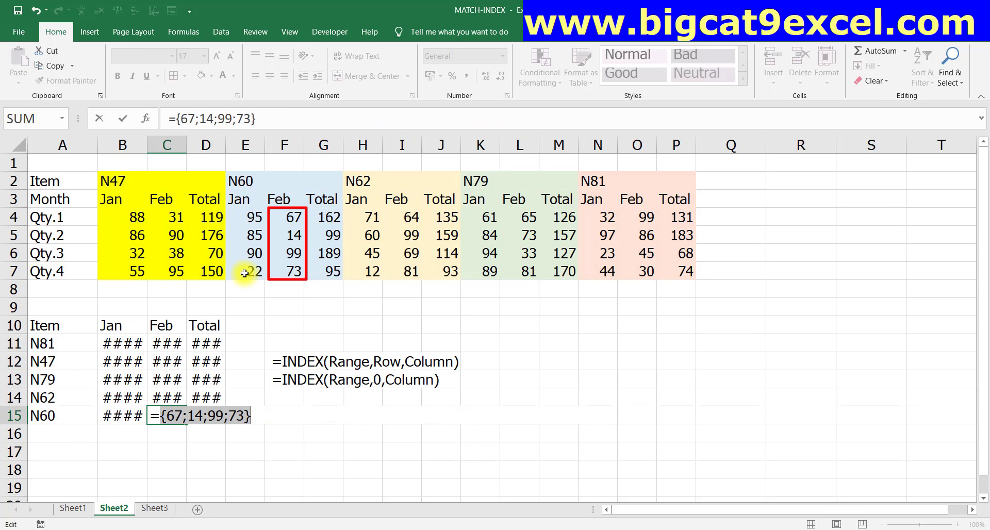
key(Escape)
key(Right)
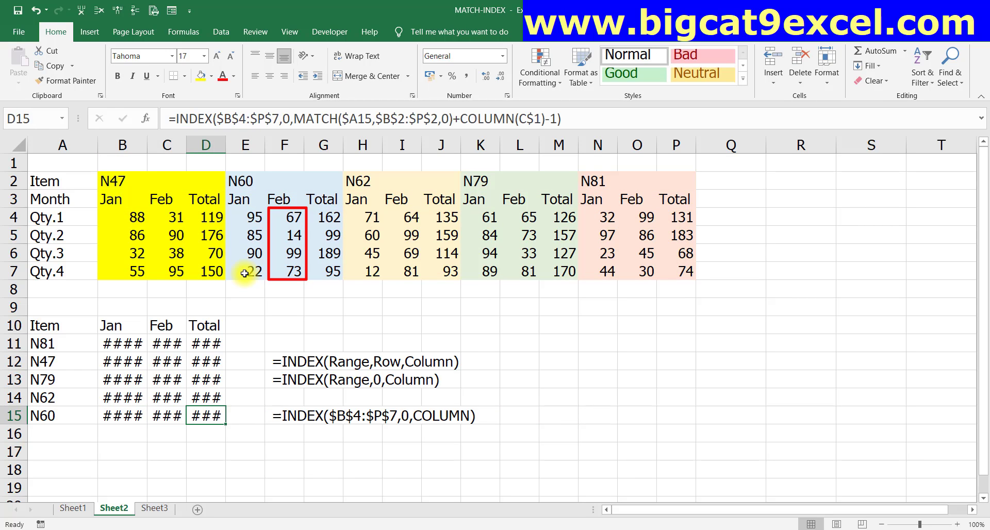
key(F2)
key(F9)
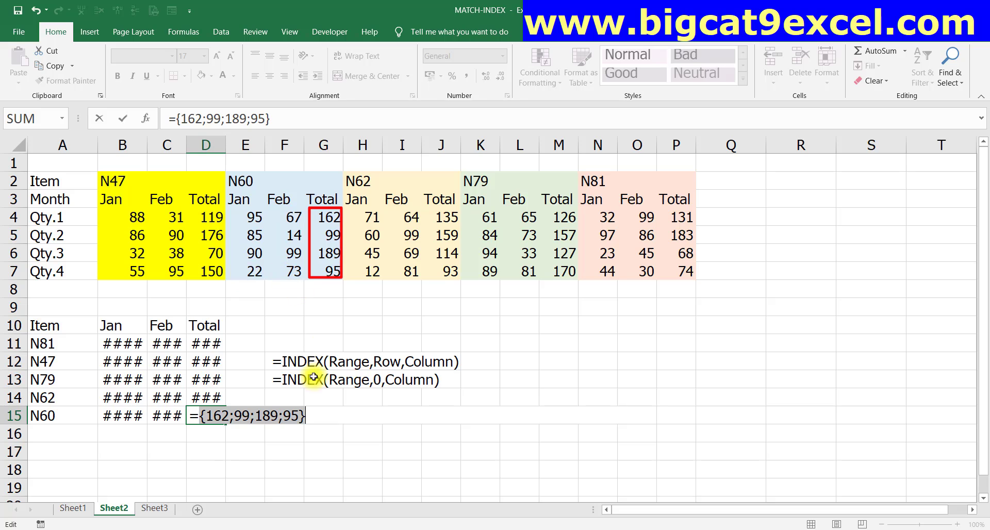
key(Escape)
Clear the INDEX formulas from the Feb and Total cells C11:D15.
key(Left)
key(Up)
key(Up)
key(Up)
key(Up)
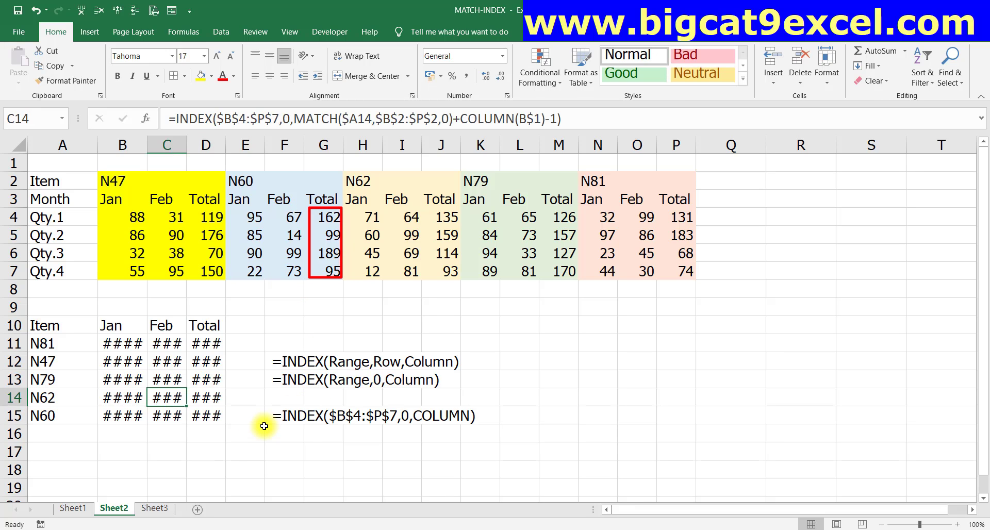
key(shift+Right)
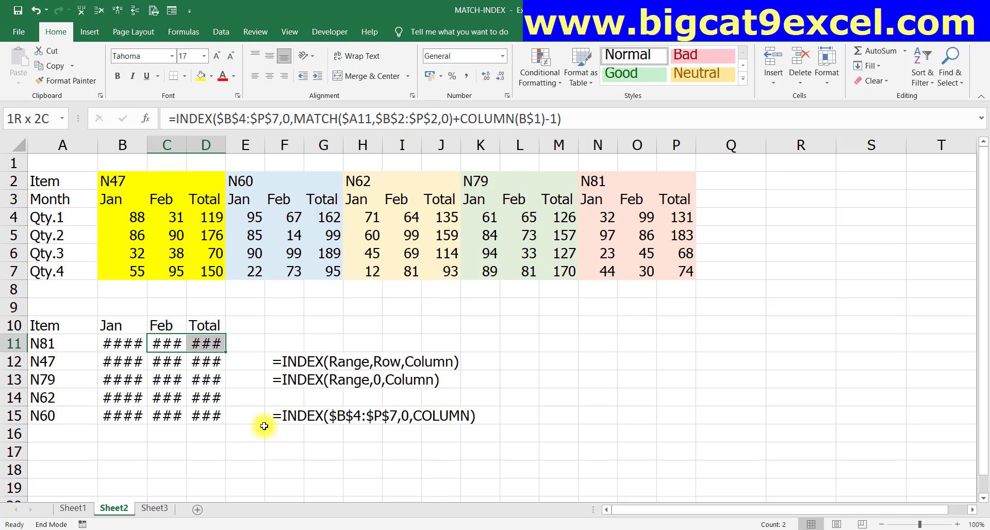
key(shift+Down)
key(shift+Down)
key(shift+Down)
key(shift+Down)
key(Delete)
Clear the remaining Jan formulas in B12:B15, leaving the one in B11.
key(Left)
key(Down)
key(shift+Down)
key(shift+Down)
key(shift+Down)
key(Delete)
Wrap the INDEX formula in B11 in SUMPRODUCT: =SUMPRODUCT(INDEX($B$4:$P$7,0,MATCH($A11,$B$2:$P$2,0)+COLUMN(A$1)-1)).
key(Up)
key(F2)
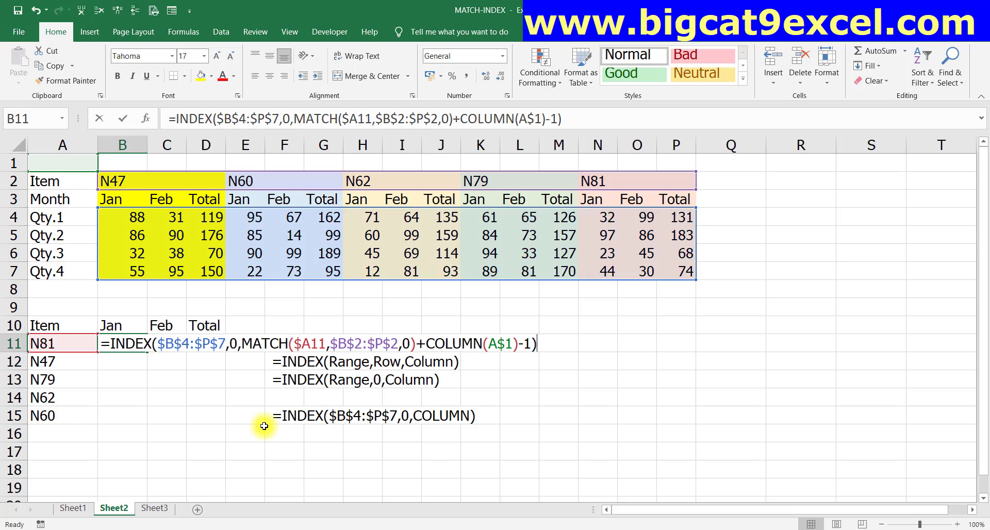
text(SUMPRO)
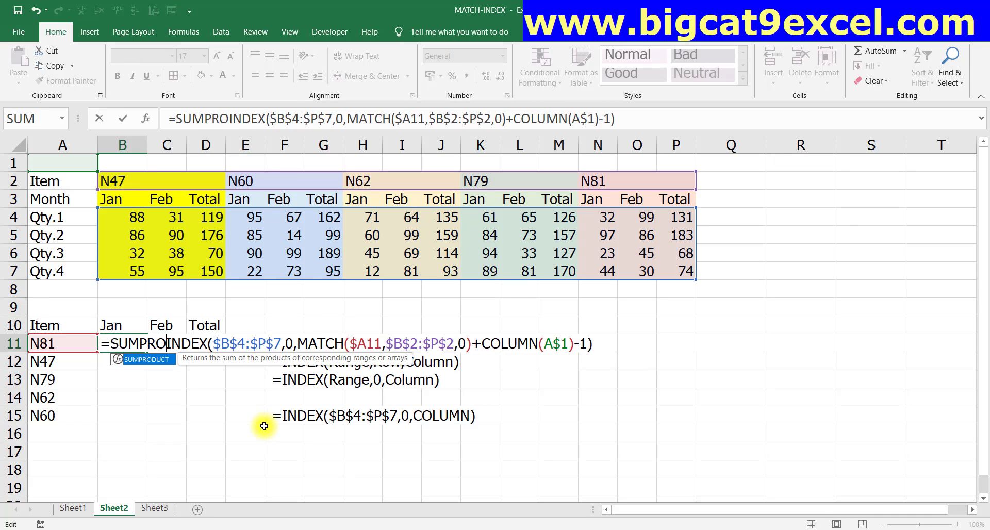
key(Tab)
key(End)
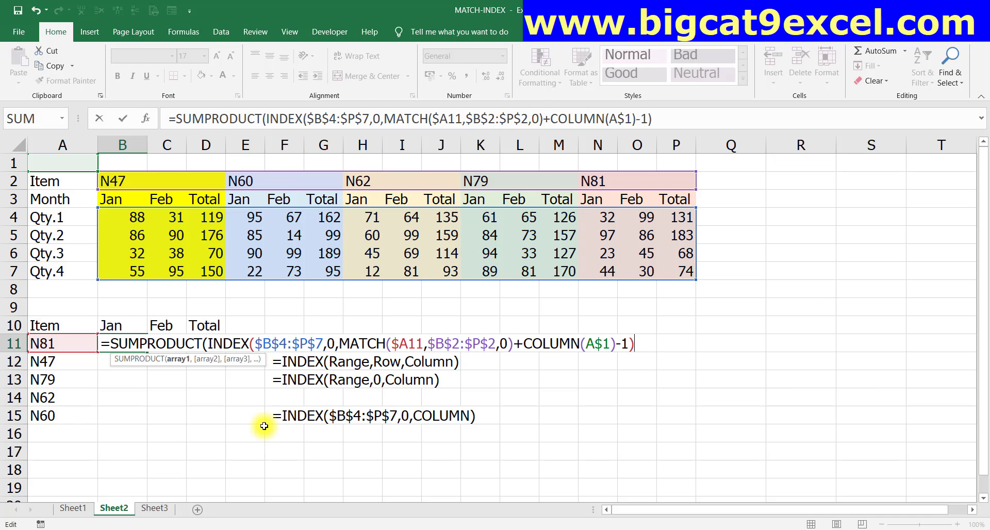
text())
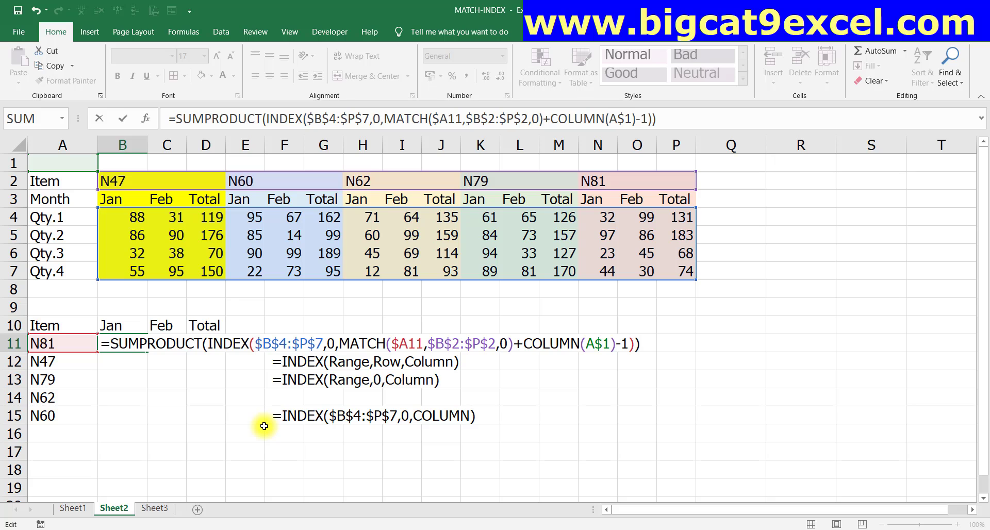
key(Return)
Copy the SUMPRODUCT formula from B11 across to C11:D11.
key(Up)
key(ctrl+c)
key(shift+Up)
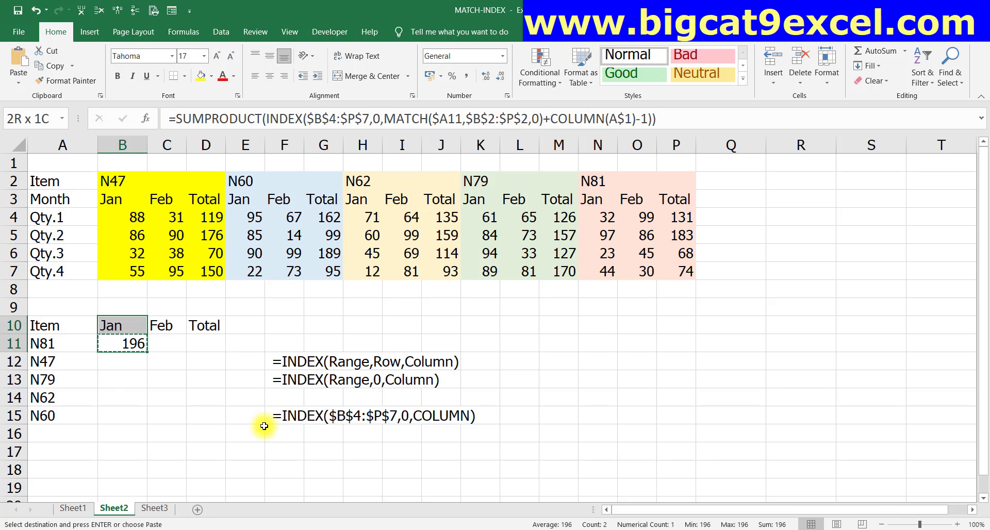
key(shift+Down)
key(shift+Right)
key(shift+Right)
key(ctrl+v)
Paste the copied SUMPRODUCT formulas into B12:D15 for the remaining items.
key(Down)
key(shift+Down)
key(shift+Down)
key(shift+Down)
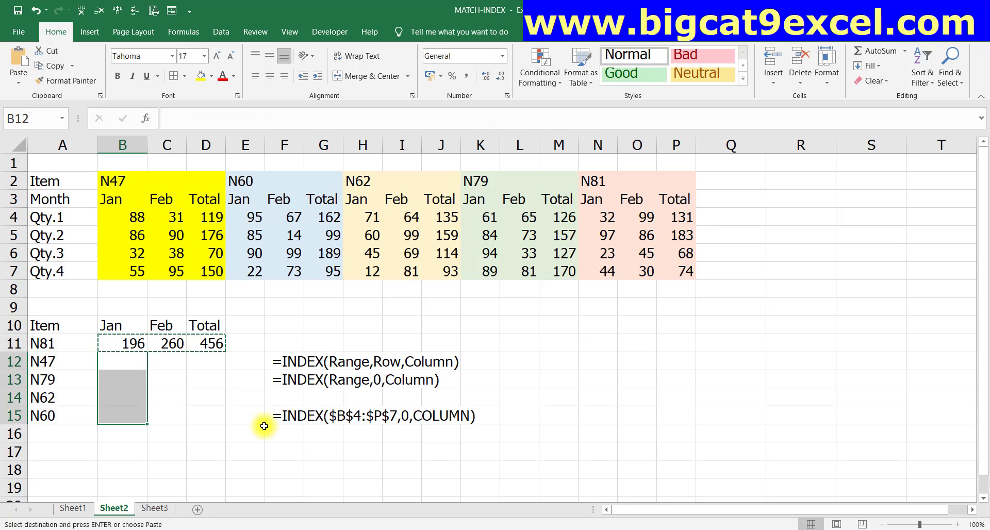
key(shift+Right)
key(shift+Right)
key(Return)
Wrap the INDEX syntax note in F15 in SUMPRODUCT so that it reads =SUMPRODUCT(INDEX($B$4:$P$7,0,COLUMN)).
key(Up)
key(Right)
key(Down)
key(Down)
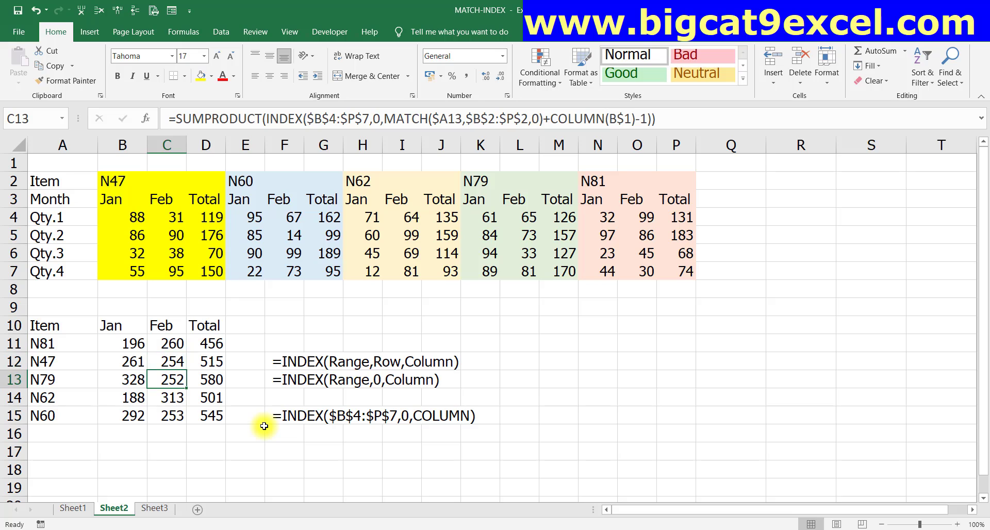
key(Down)
key(Down)
key(Right)
key(Right)
key(Right)
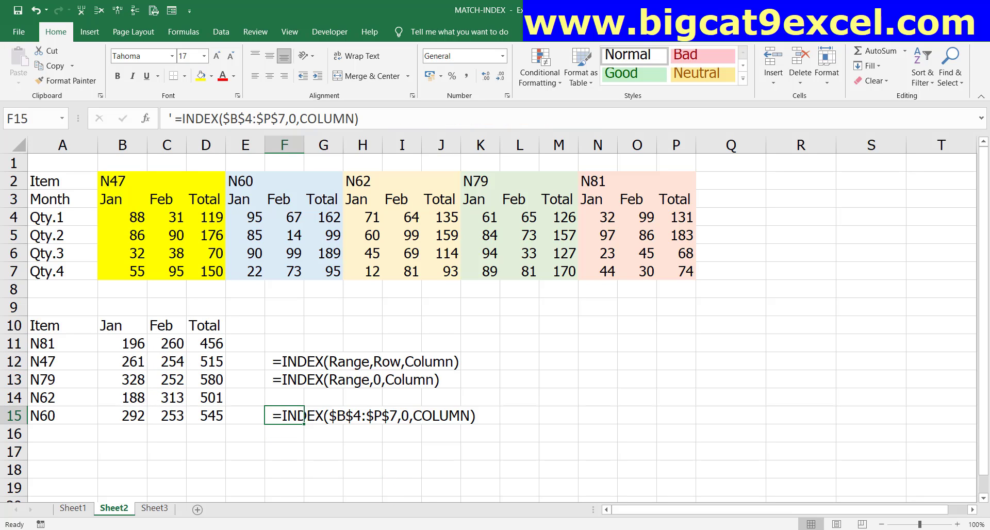
key(F2)
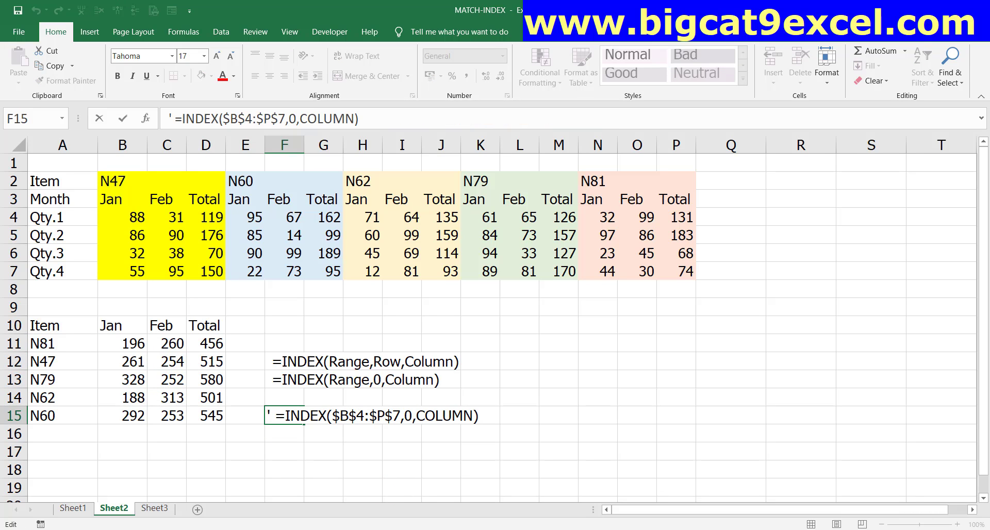
text(SUMPROD)
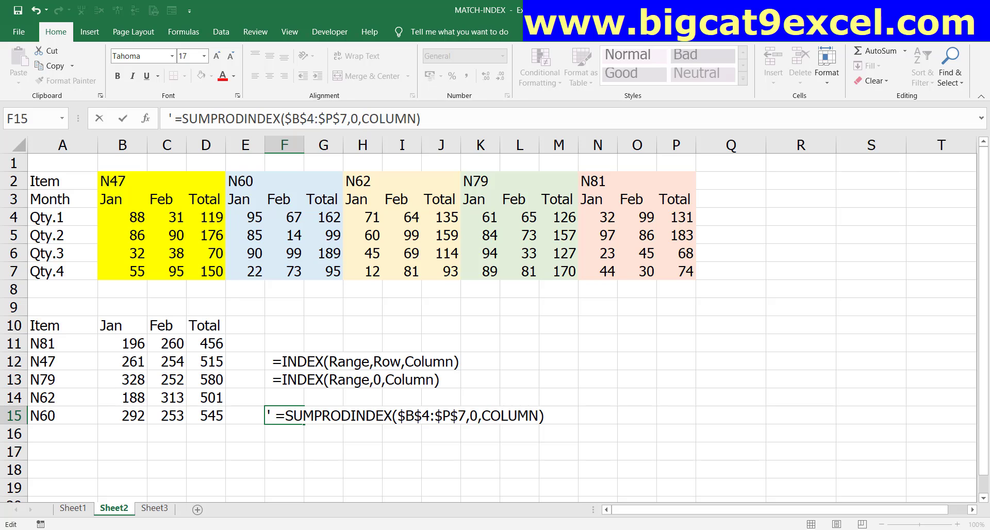
text(UCT)
text(()
key(End)
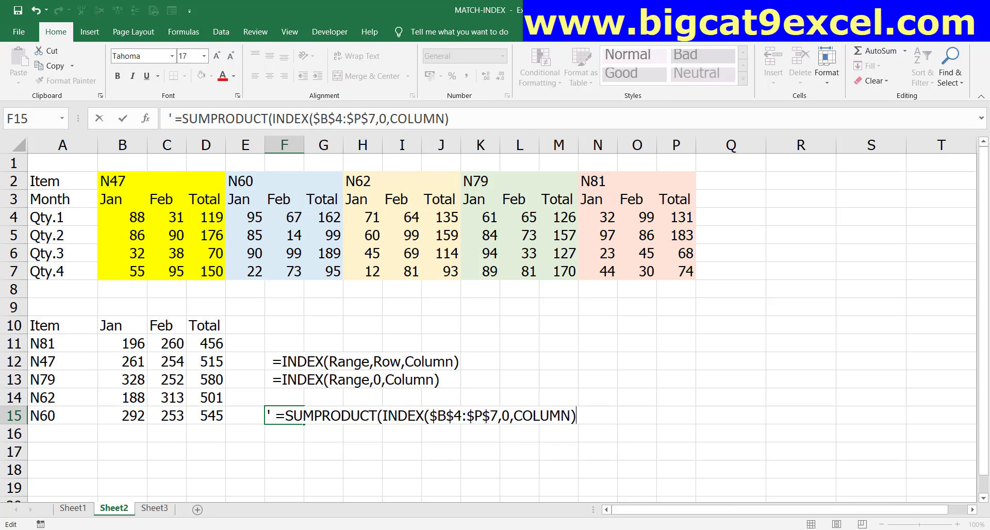
key(Return)
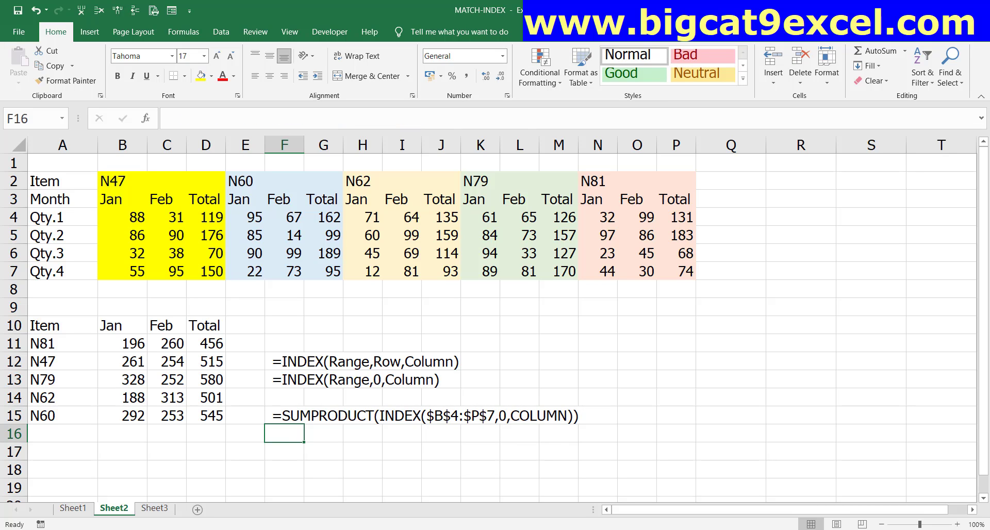
Show the formula of B11 as text in F16 with FORMULATEXT, and move it down to F17.
text(=FORM)
key(Tab)
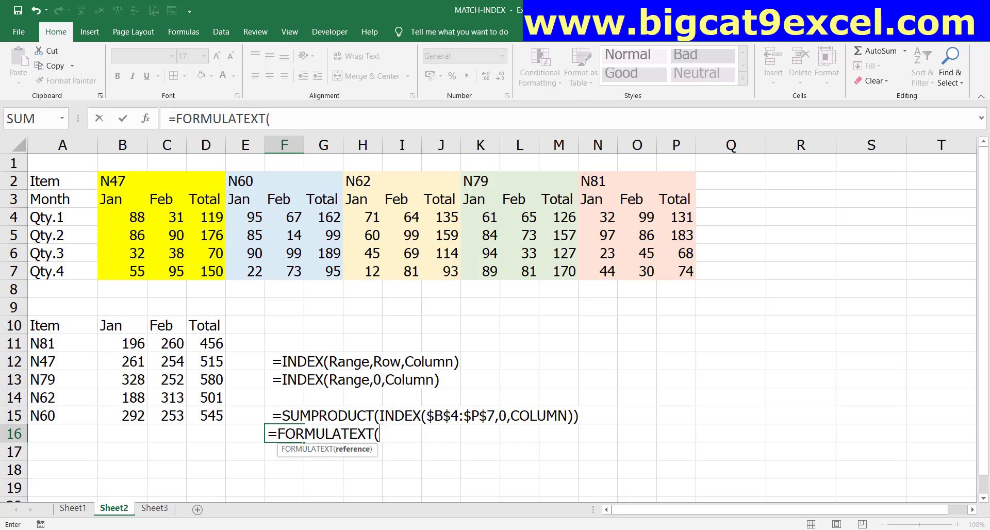
key(Left)
key(Left)
key(Left)
key(Up)
key(Up)
key(Left)
key(Up)
key(Up)
key(Return)
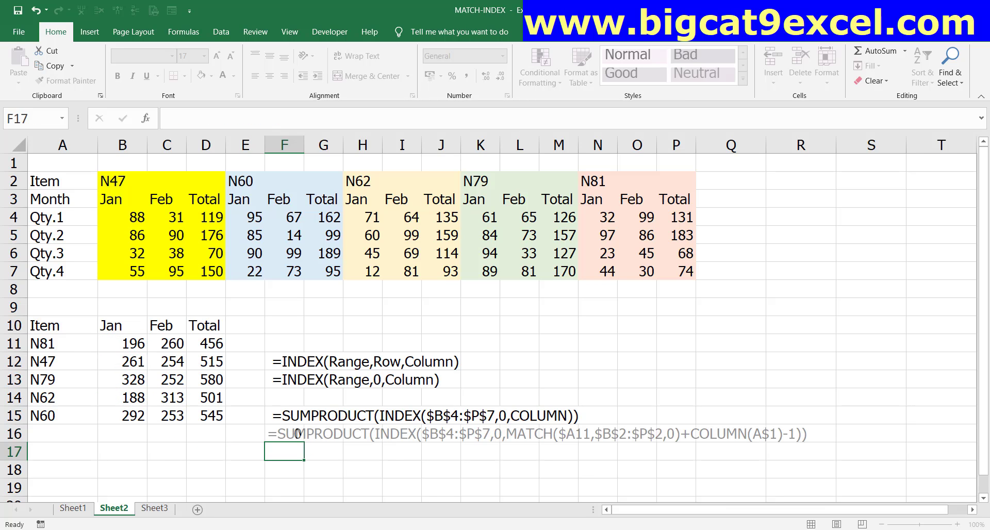
key(Up)
click(284, 324)
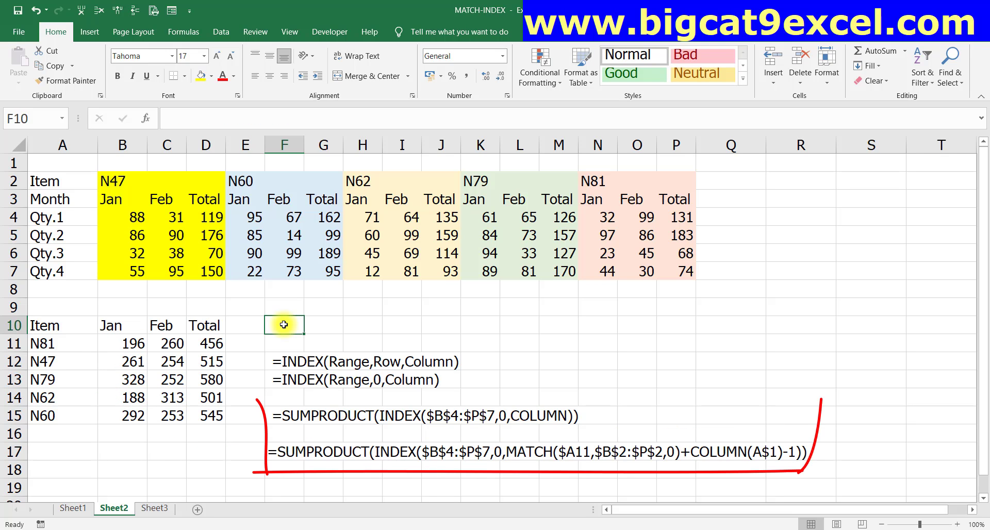